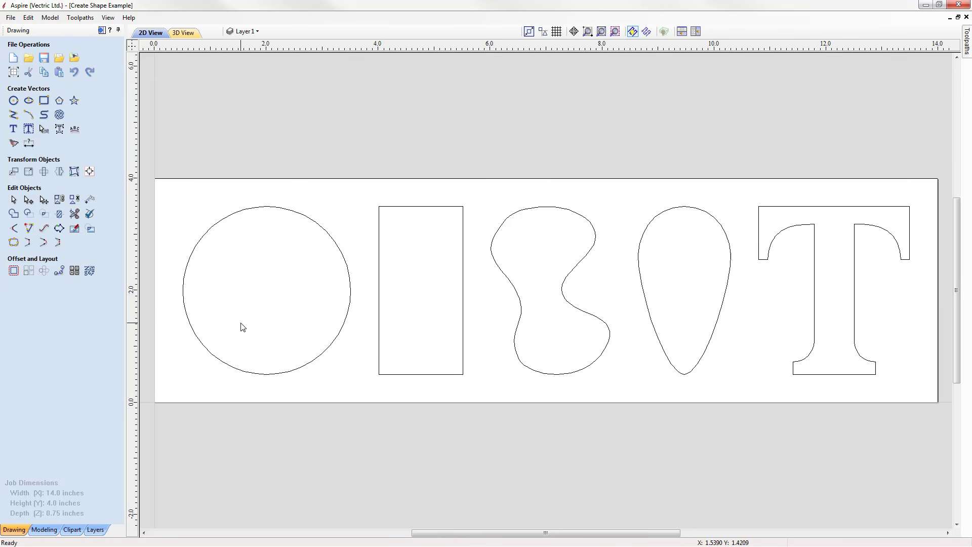
Tile the 2D and 3D views one above the other and open the Create Shape modeling tool.
{"action": "left_click", "coordinate": [681, 31]}
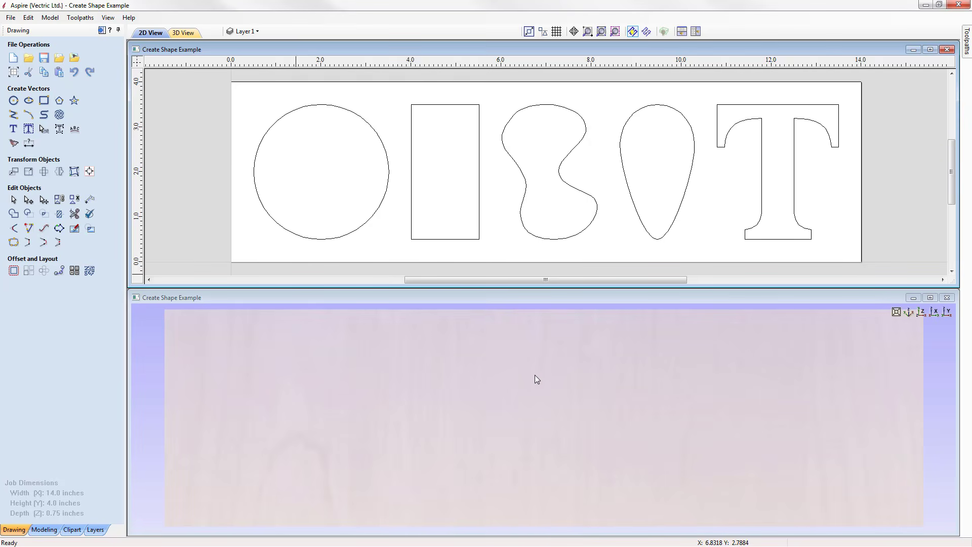
{"action": "left_click", "coordinate": [44, 529]}
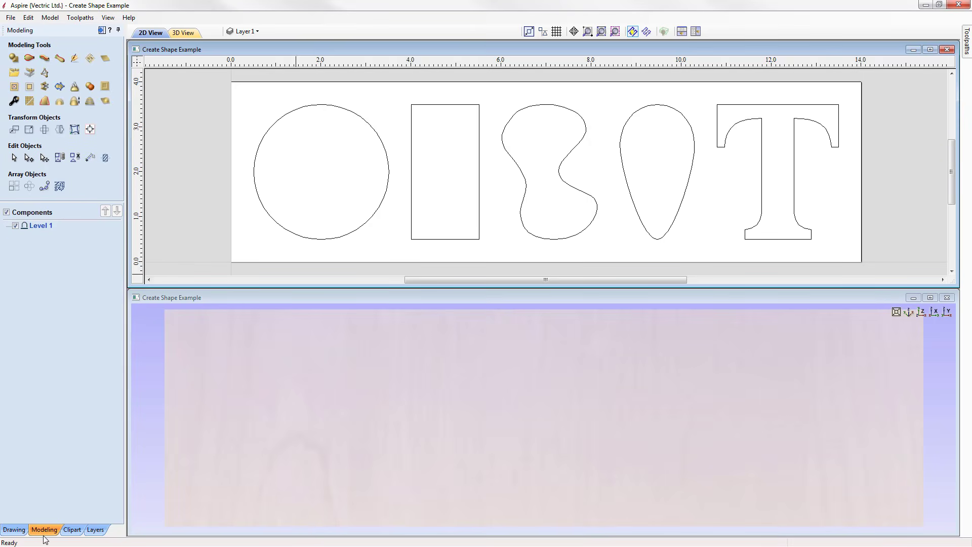
{"action": "left_click", "coordinate": [14, 59]}
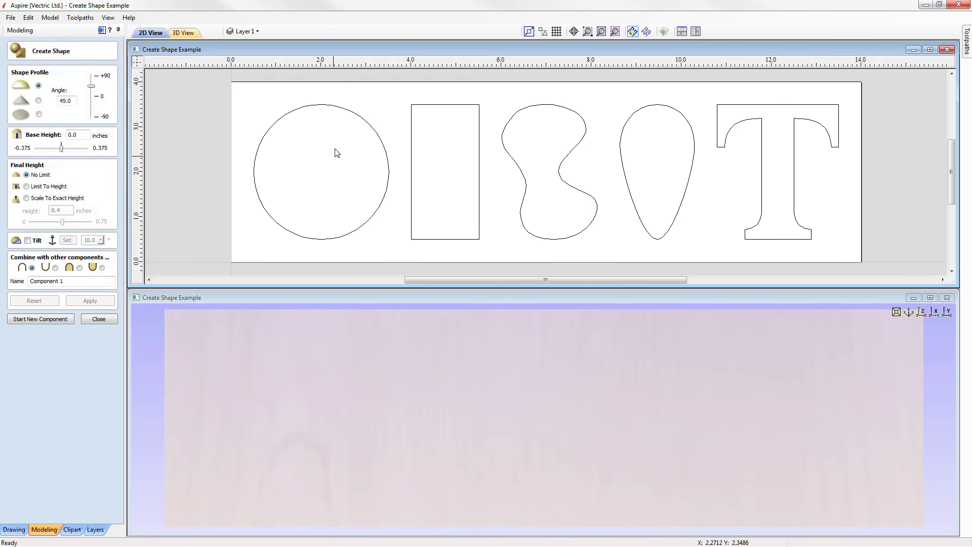
Create a rounded 45-degree component named Dome from the circle vector and close the Create Shape tool.
{"action": "left_click", "coordinate": [321, 106]}
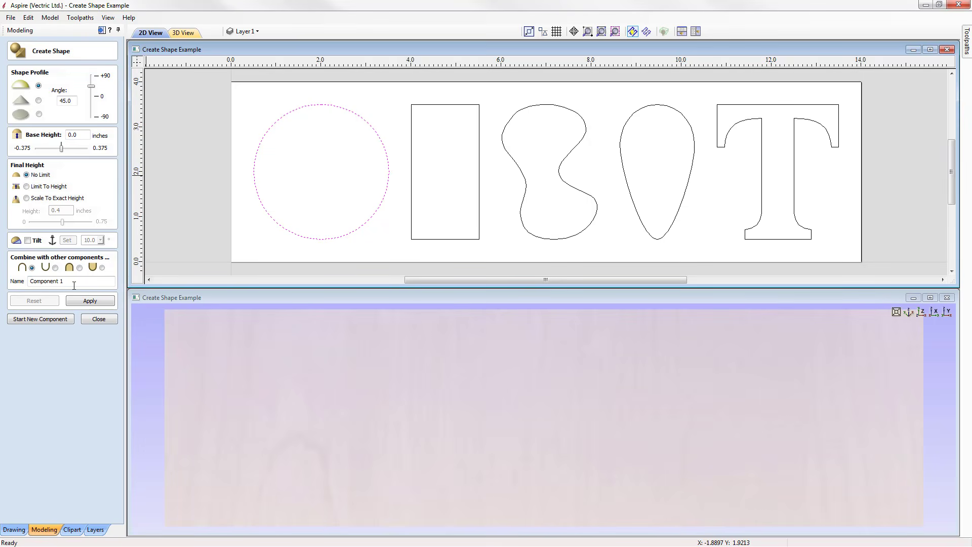
{"action": "left_click_drag", "start_coordinate": [74, 285], "coordinate": [23, 285]}
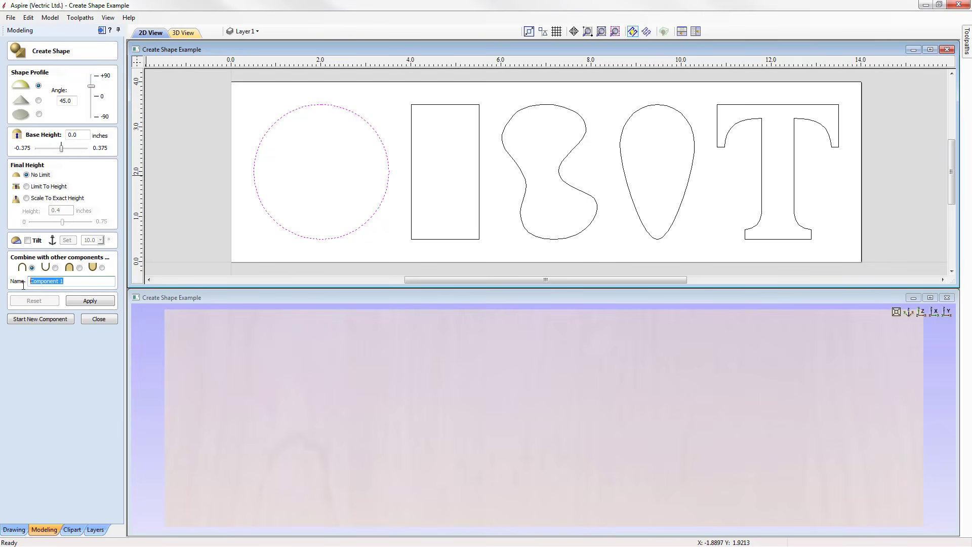
{"action": "type", "text": "Dome"}
{"action": "left_click", "coordinate": [95, 297]}
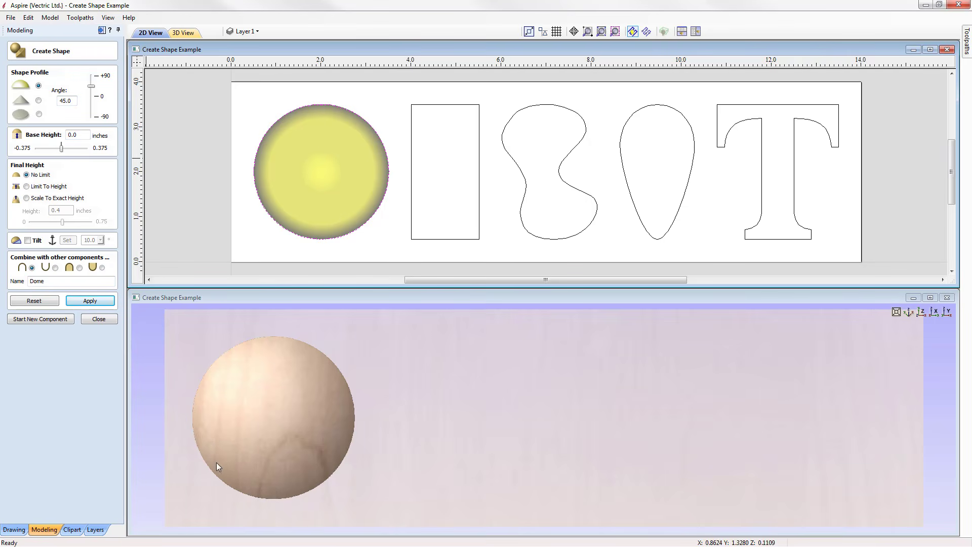
{"action": "left_click", "coordinate": [96, 318]}
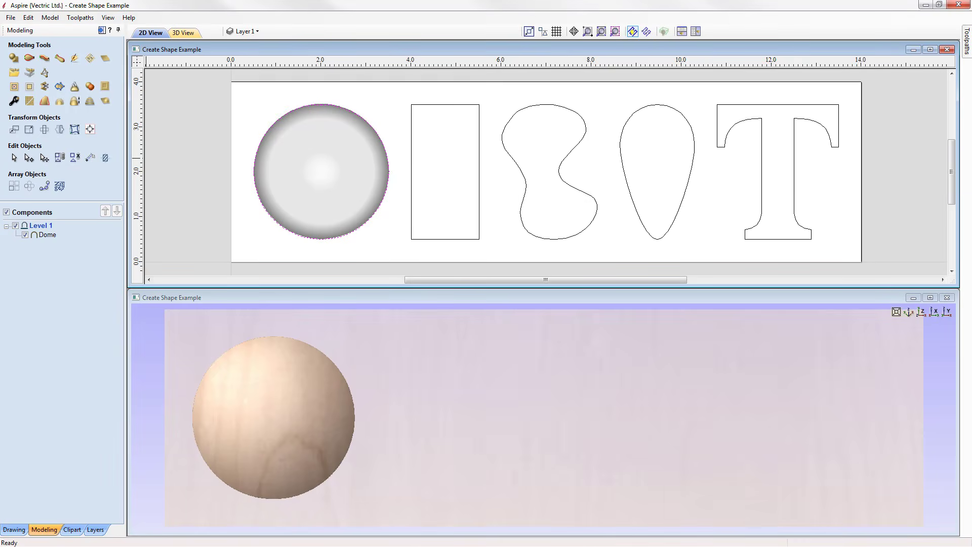
Scale the Dome component down to about 2.36 inches wide and move it away from its original circle position.
{"action": "left_click", "coordinate": [148, 201]}
{"action": "mouse_move", "coordinate": [55, 240]}
{"action": "left_click", "coordinate": [48, 238]}
{"action": "mouse_move", "coordinate": [45, 238]}
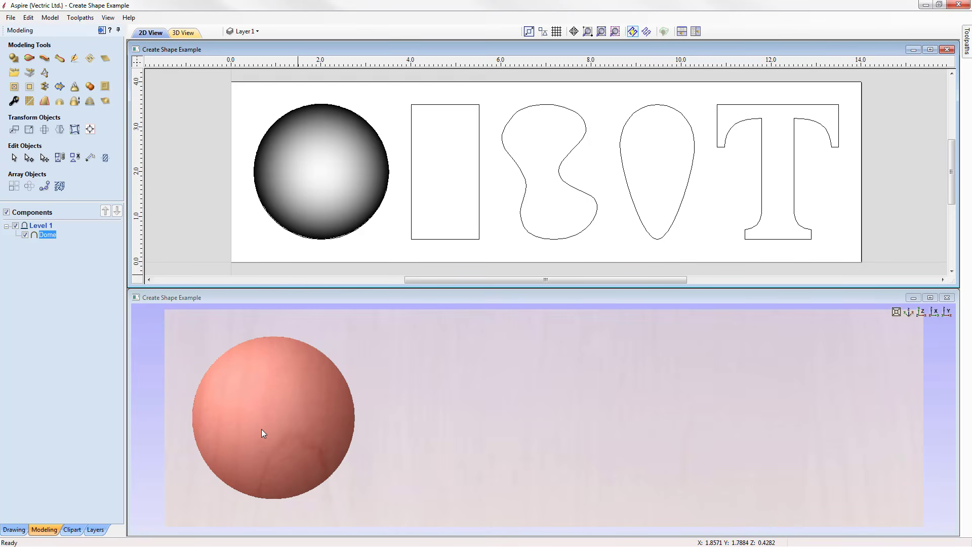
{"action": "left_click", "coordinate": [336, 189]}
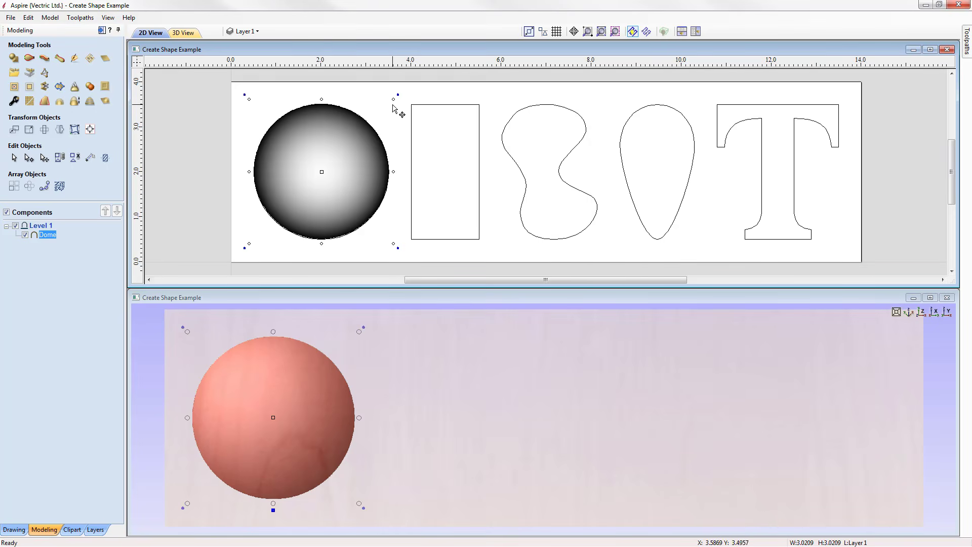
{"action": "left_click_drag", "start_coordinate": [397, 96], "coordinate": [359, 133]}
{"action": "left_click", "coordinate": [267, 381]}
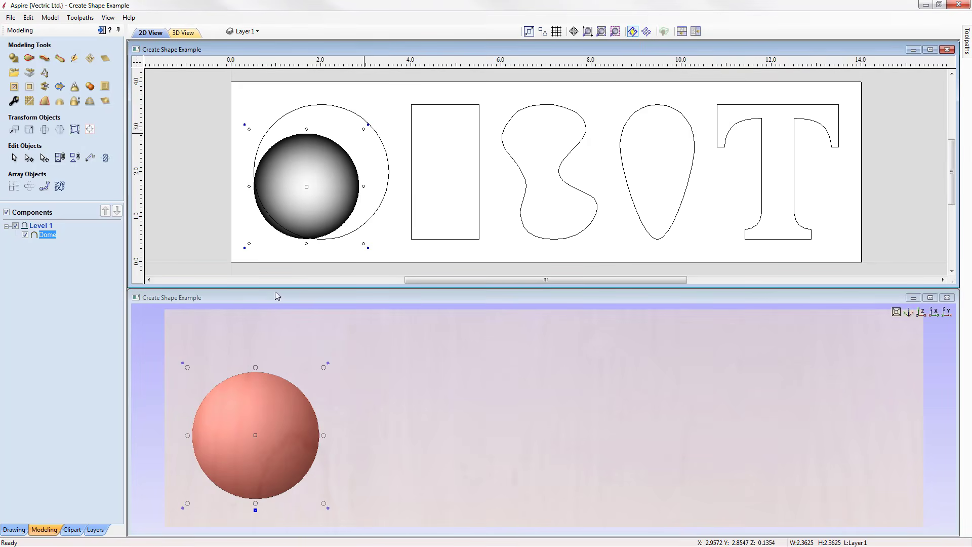
{"action": "left_click_drag", "start_coordinate": [268, 380], "coordinate": [290, 469]}
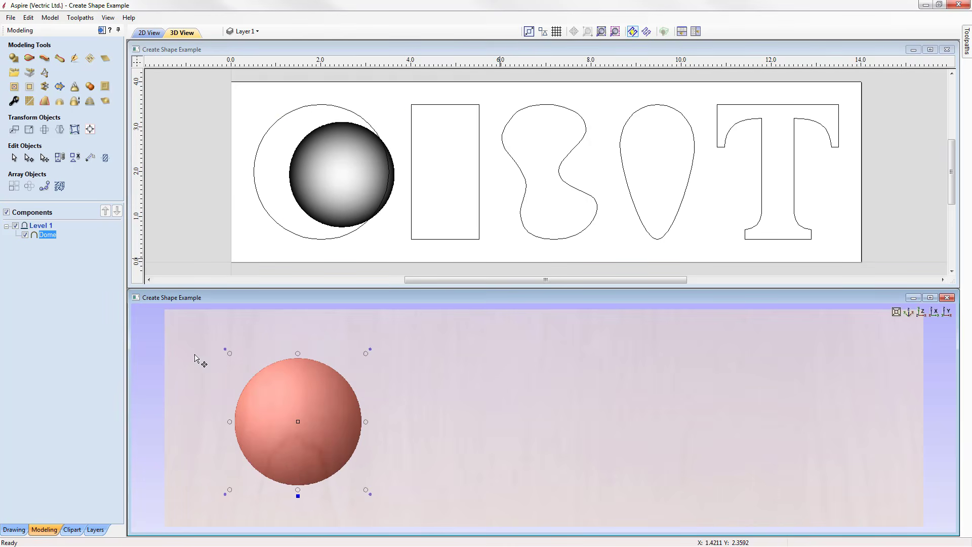
Delete the Dome component.
{"action": "right_click", "coordinate": [46, 236]}
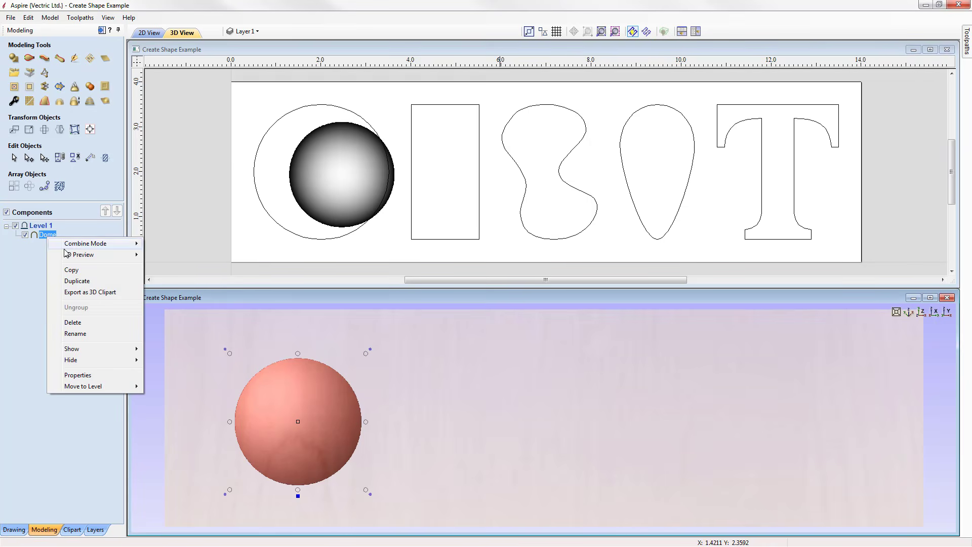
{"action": "left_click", "coordinate": [87, 325]}
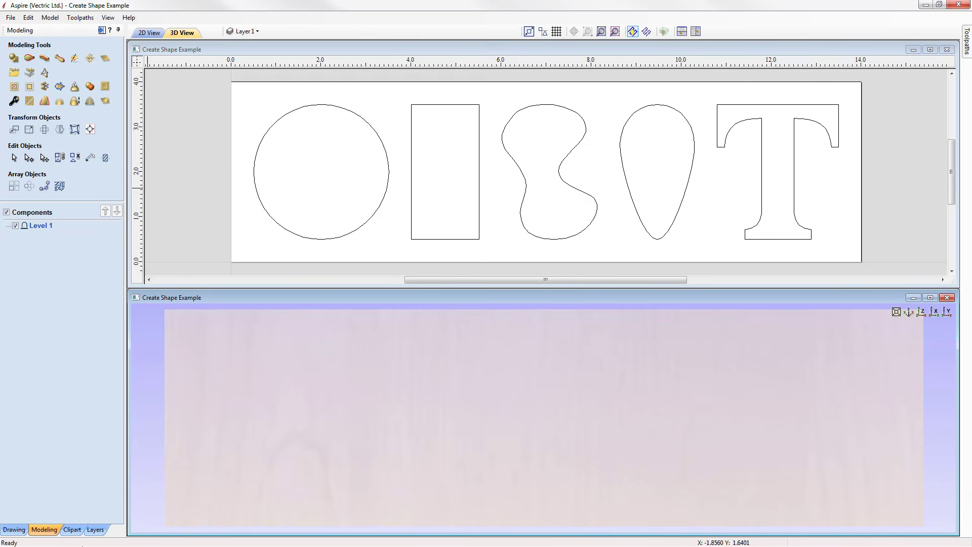
Create a rounded 45-degree component with no height limit from the circle and start a new component.
{"action": "left_click", "coordinate": [13, 58]}
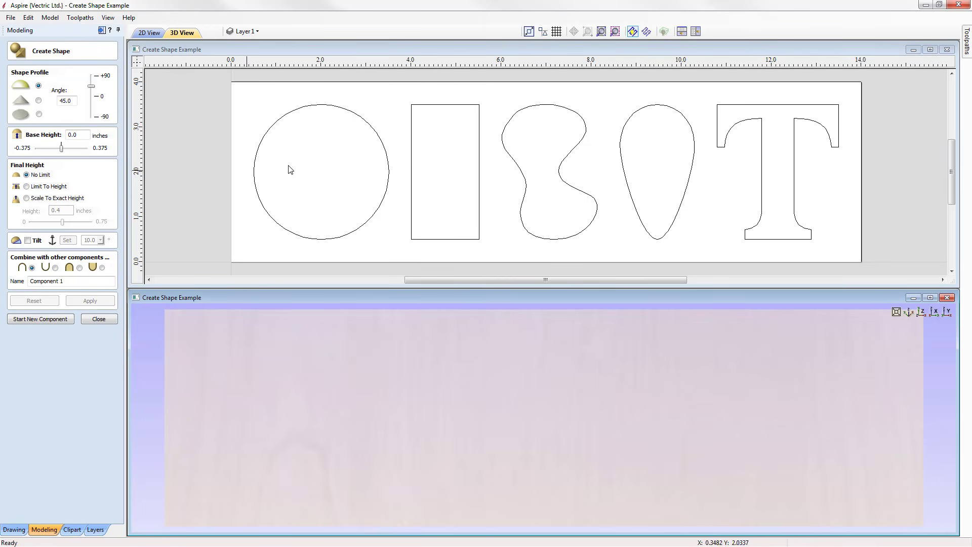
{"action": "left_click", "coordinate": [321, 105]}
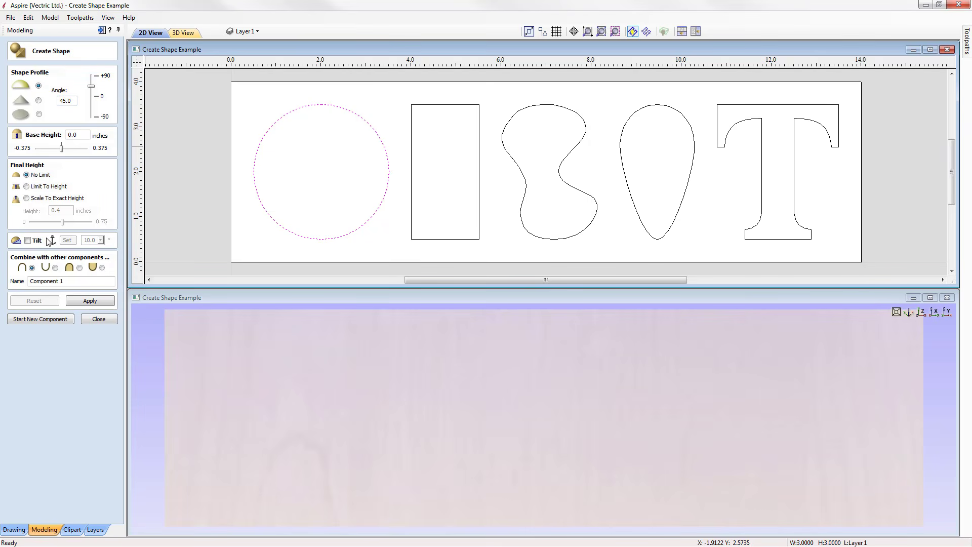
{"action": "left_click", "coordinate": [99, 303]}
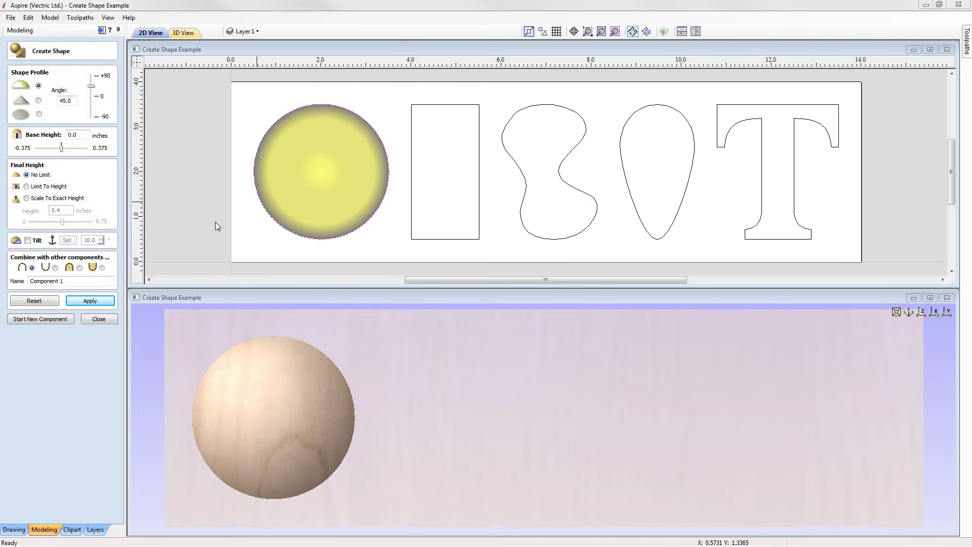
{"action": "left_click", "coordinate": [39, 320]}
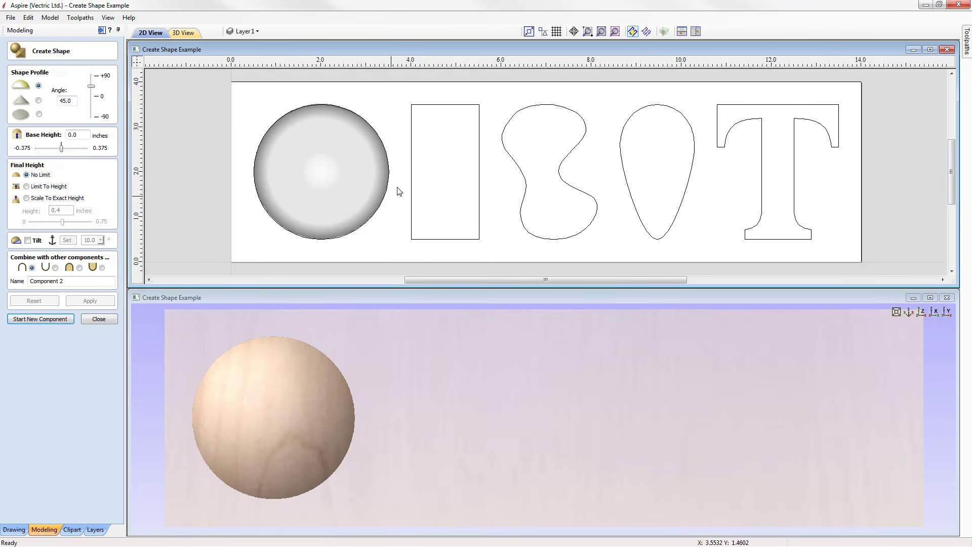
Create a component from the rectangle using the angled 45-degree profile and start another new component.
{"action": "left_click", "coordinate": [412, 151]}
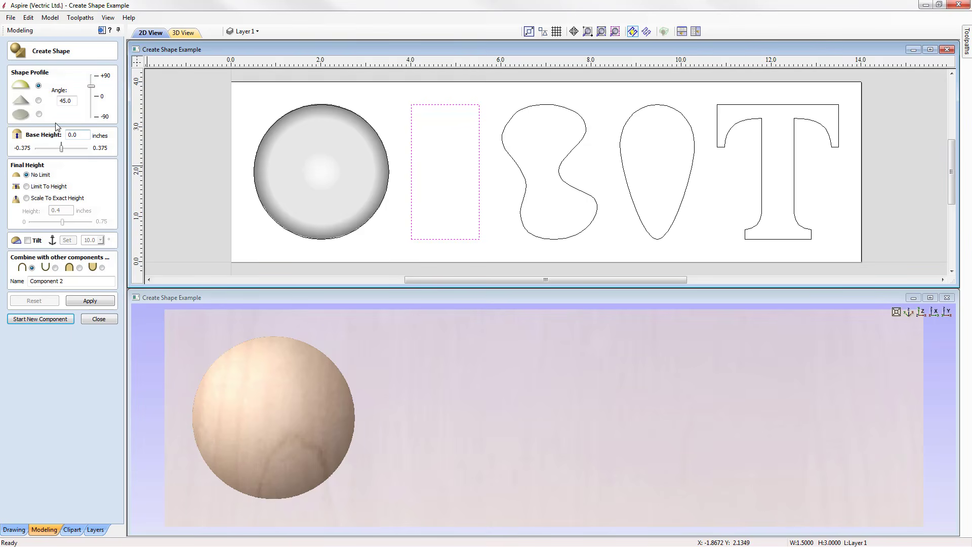
{"action": "left_click", "coordinate": [38, 100]}
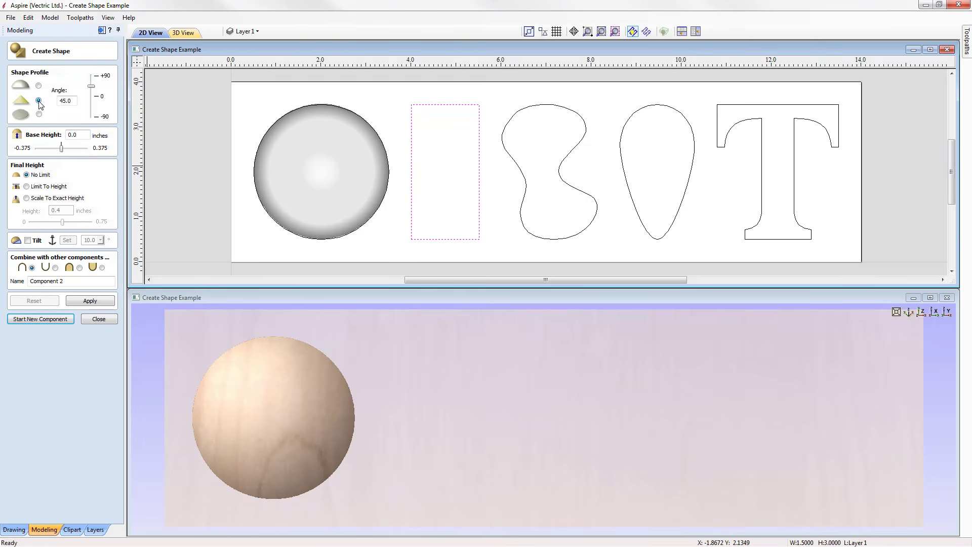
{"action": "left_click", "coordinate": [90, 300]}
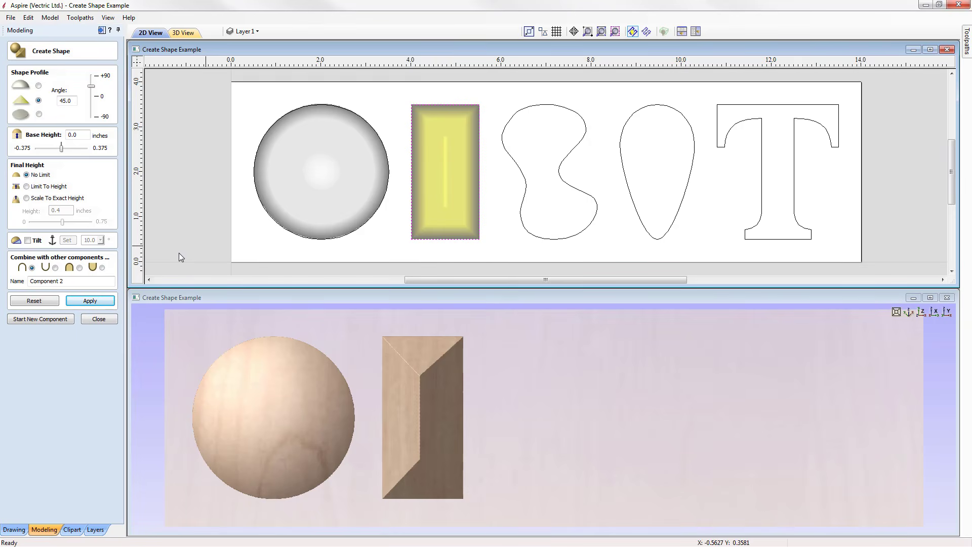
{"action": "left_click", "coordinate": [43, 319]}
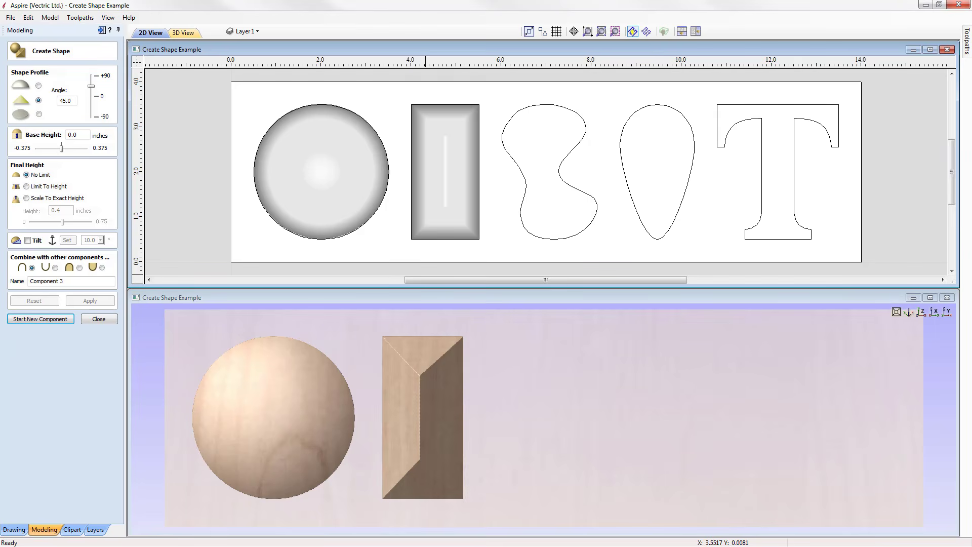
Create a flat-profile component from the freeform curved vector and close the Create Shape tool.
{"action": "left_click", "coordinate": [155, 546]}
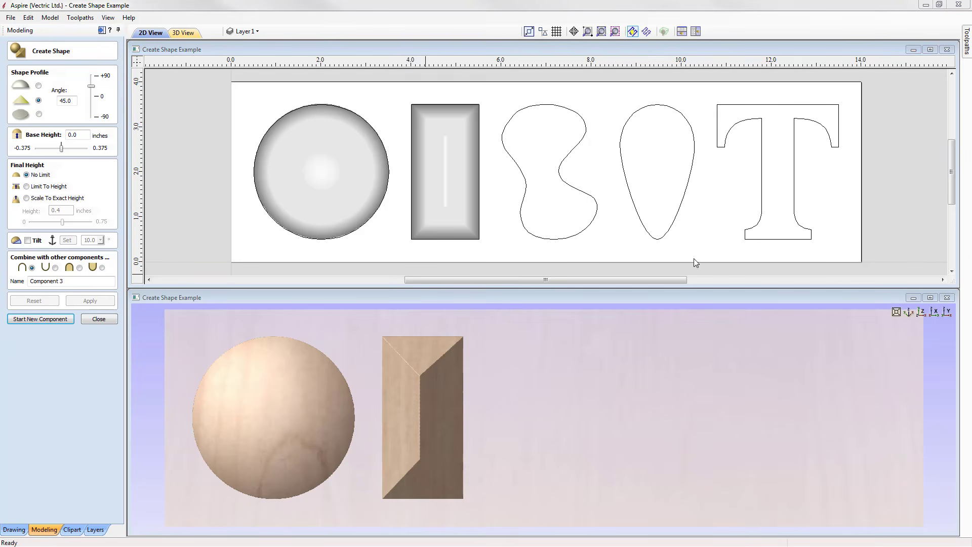
{"action": "left_click", "coordinate": [579, 144]}
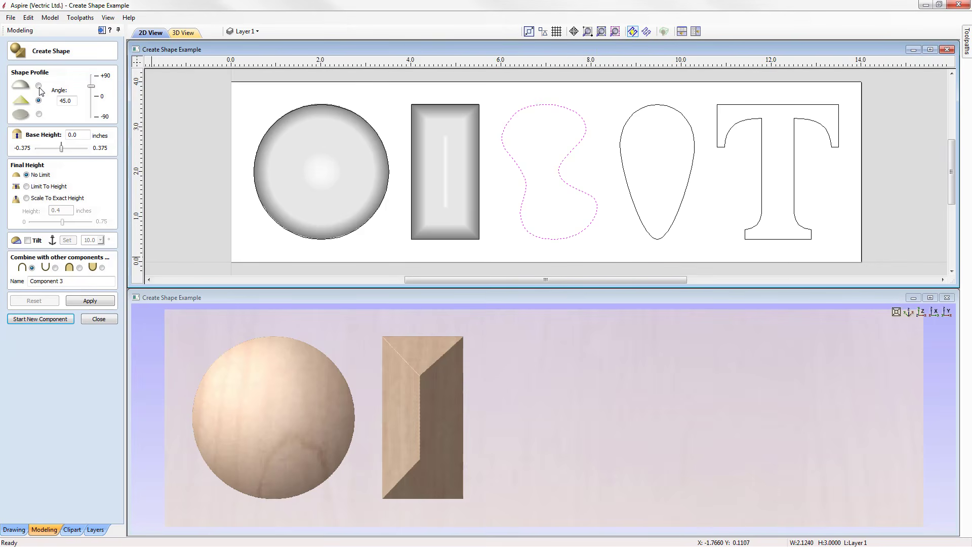
{"action": "left_click", "coordinate": [39, 113]}
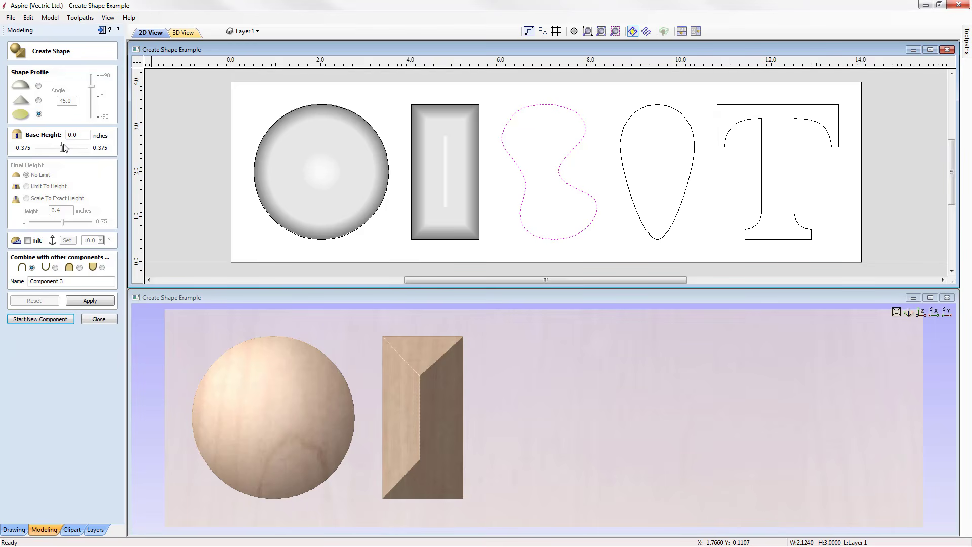
{"action": "left_click", "coordinate": [92, 301]}
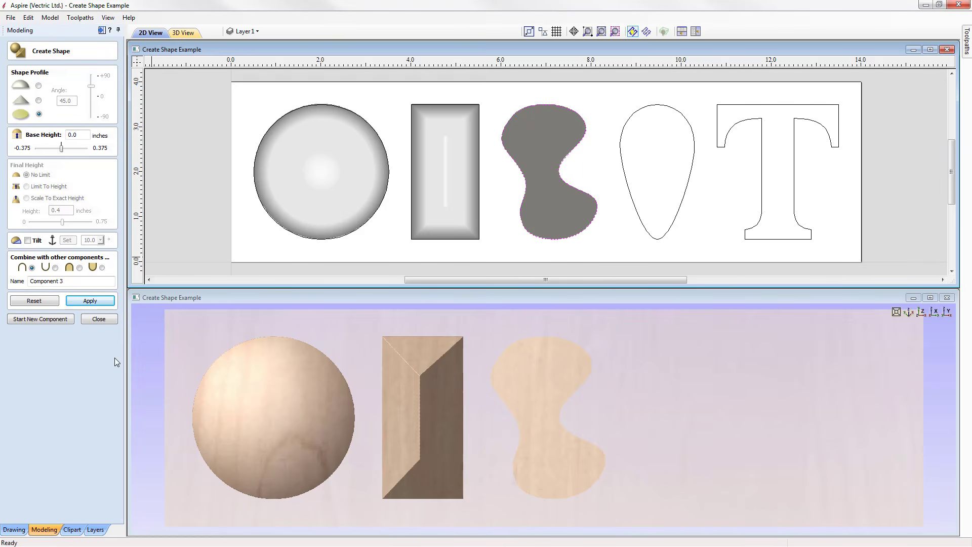
{"action": "left_click", "coordinate": [99, 319]}
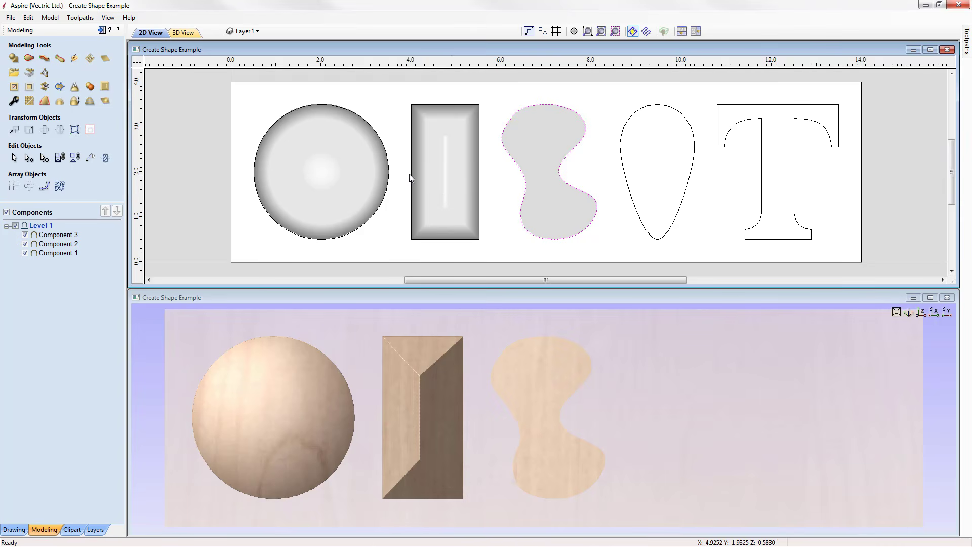
Select the circle, rectangle and freeform components together and delete them.
{"action": "left_click", "coordinate": [507, 202]}
{"action": "left_click", "coordinate": [335, 162]}
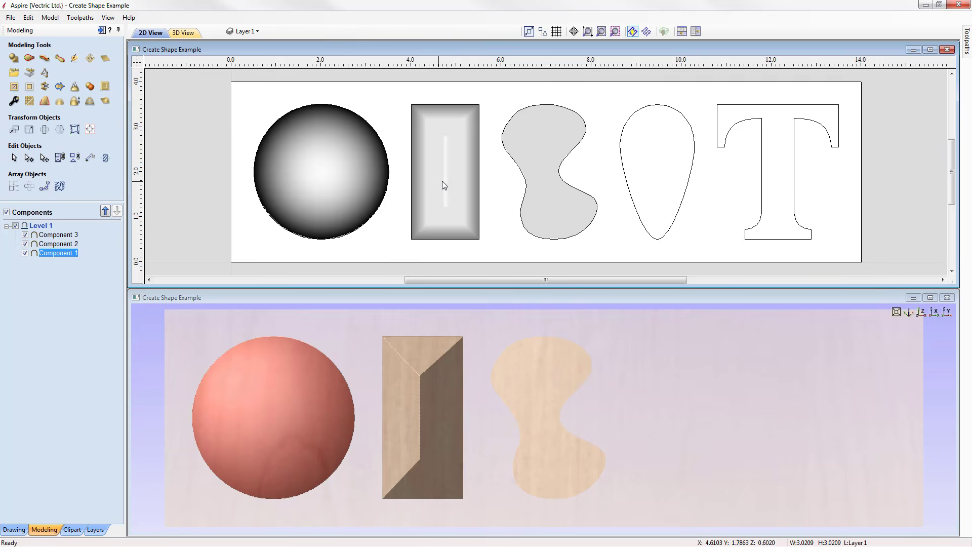
{"action": "left_click", "coordinate": [453, 175], "text": "shift"}
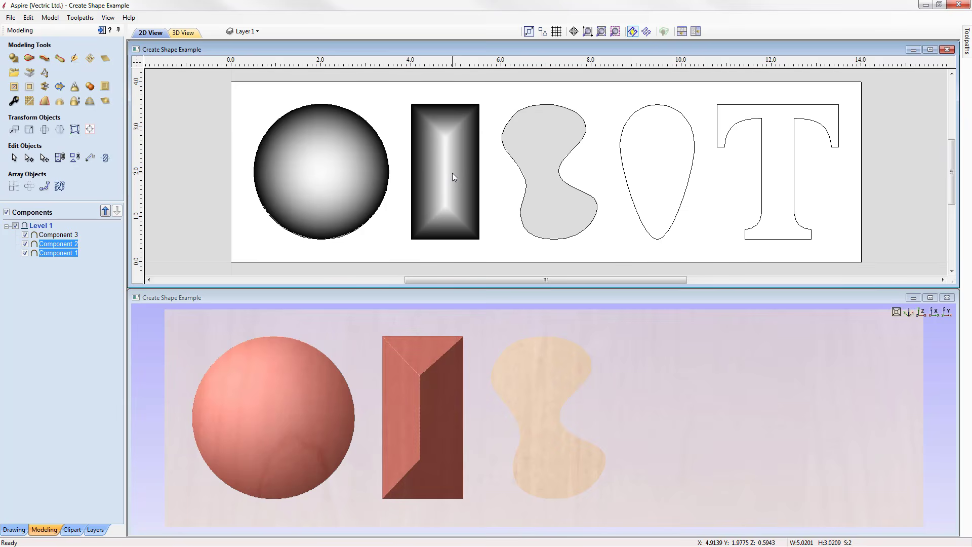
{"action": "left_click", "coordinate": [543, 134], "text": "shift"}
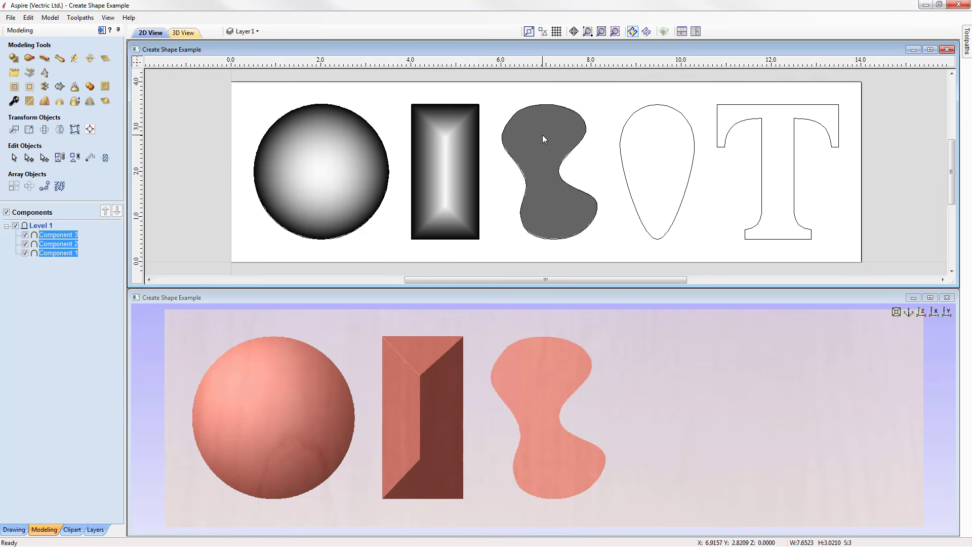
{"action": "right_click", "coordinate": [542, 135]}
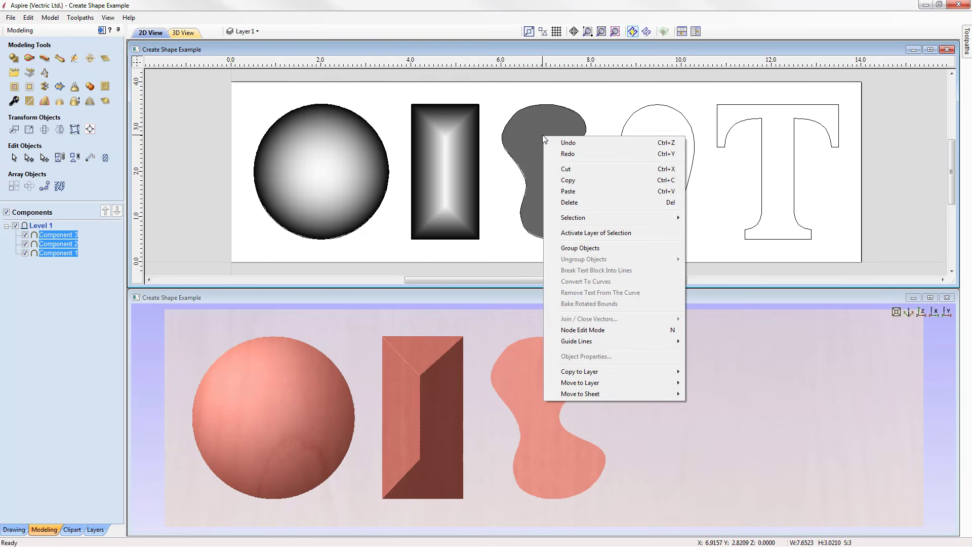
{"action": "left_click", "coordinate": [588, 204]}
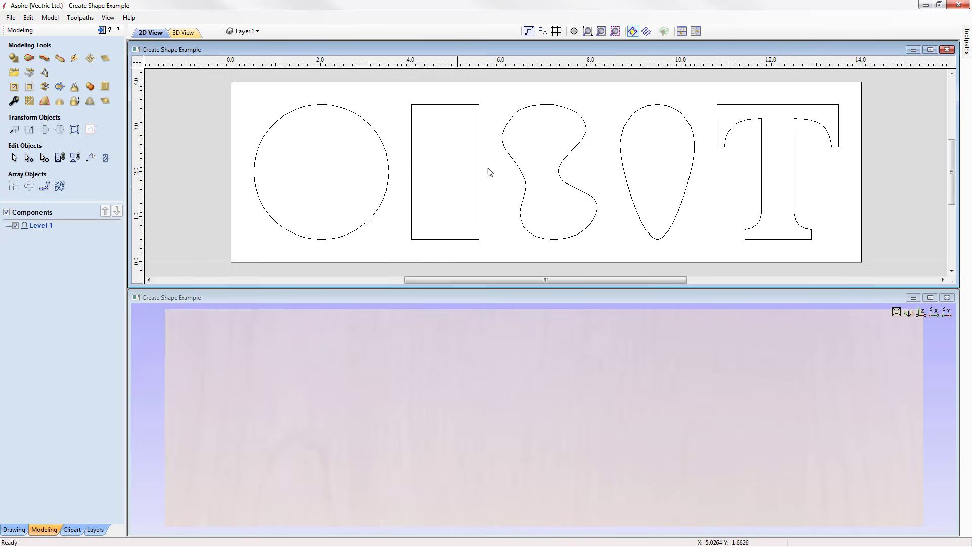
Create one component from all five vectors using the rounded 45-degree profile with no height limit, and show it in isometric view.
{"action": "mouse_move", "coordinate": [242, 91]}
{"action": "left_mouse_down"}
{"action": "mouse_move", "coordinate": [447, 183]}
{"action": "mouse_move", "coordinate": [861, 256]}
{"action": "left_mouse_up"}
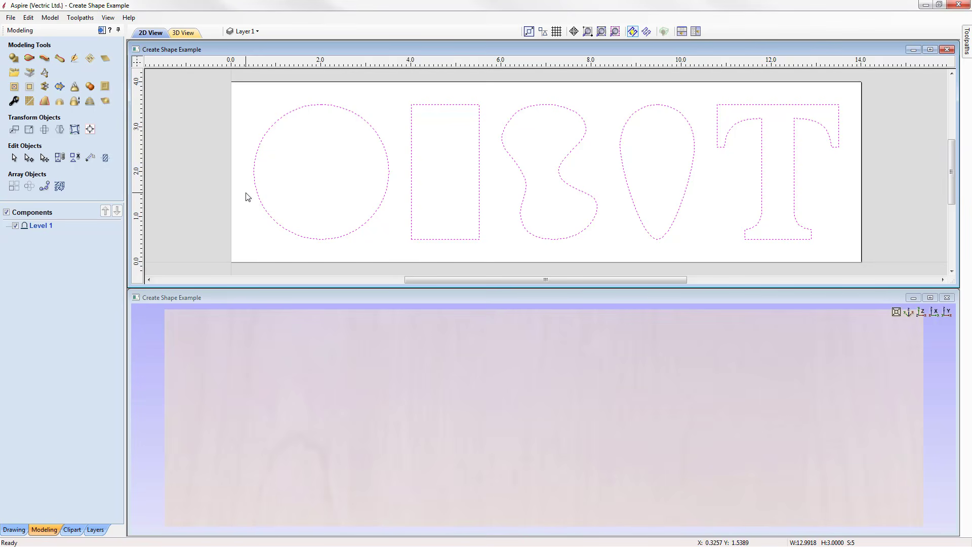
{"action": "left_click", "coordinate": [14, 59]}
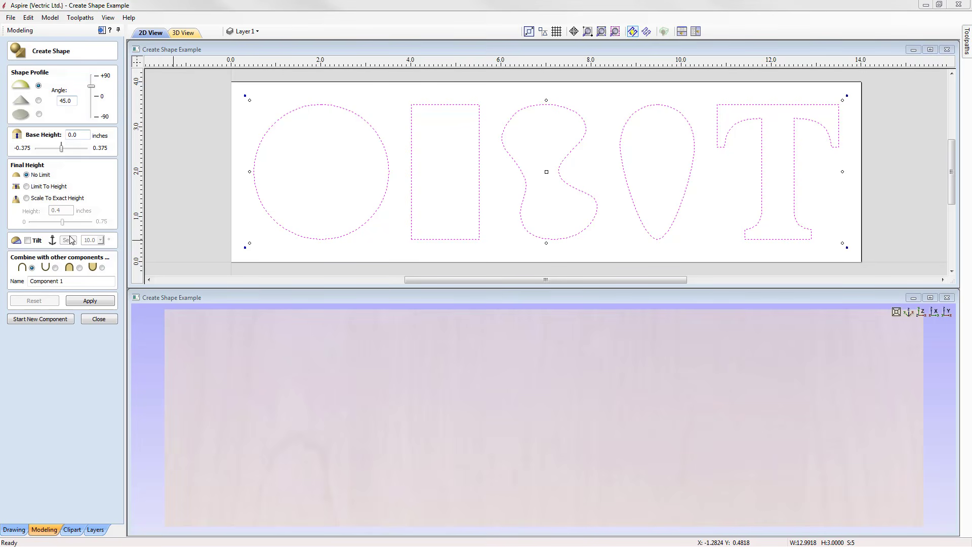
{"action": "left_click", "coordinate": [89, 301]}
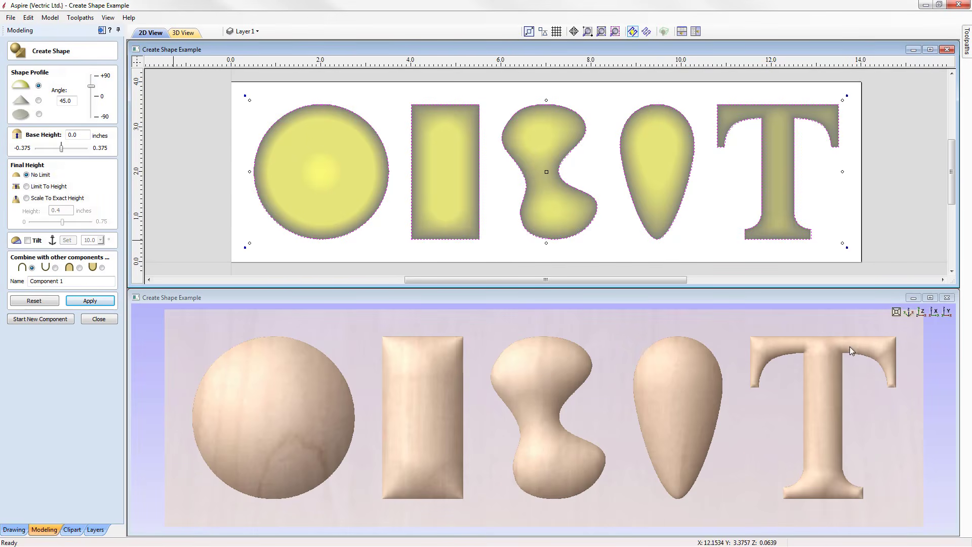
{"action": "left_click", "coordinate": [908, 314]}
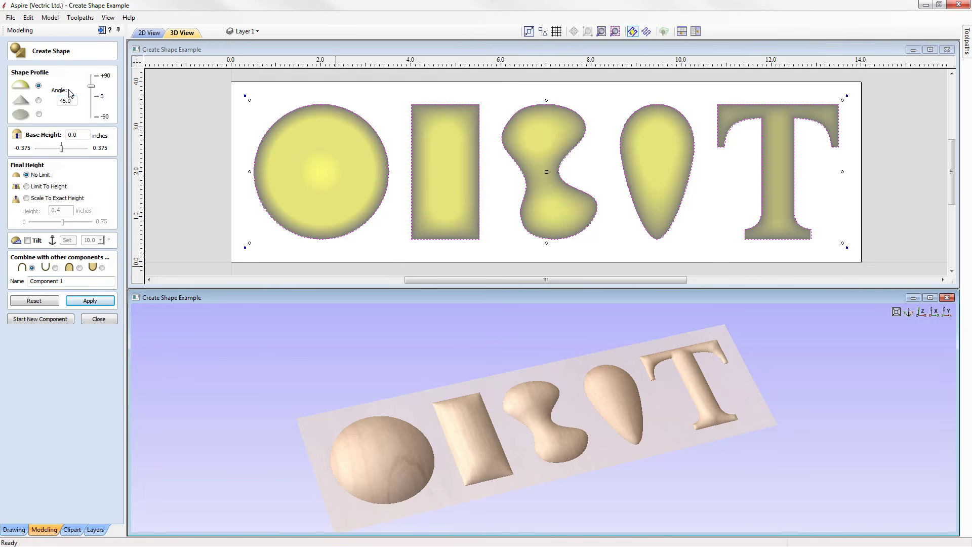
Set the rounded profile's angle to 60 degrees and apply it to the five-vector component.
{"action": "left_click", "coordinate": [66, 100]}
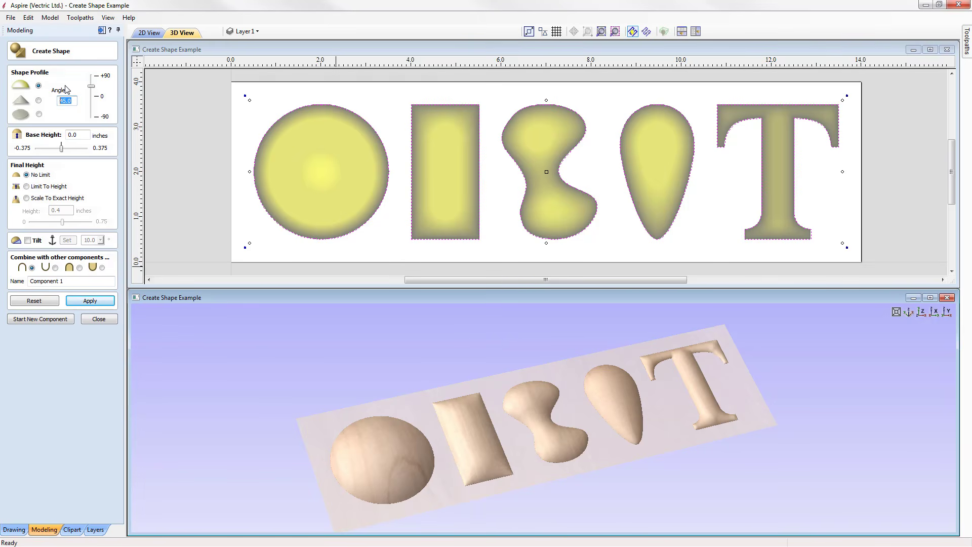
{"action": "type", "text": "60"}
{"action": "left_click", "coordinate": [94, 301]}
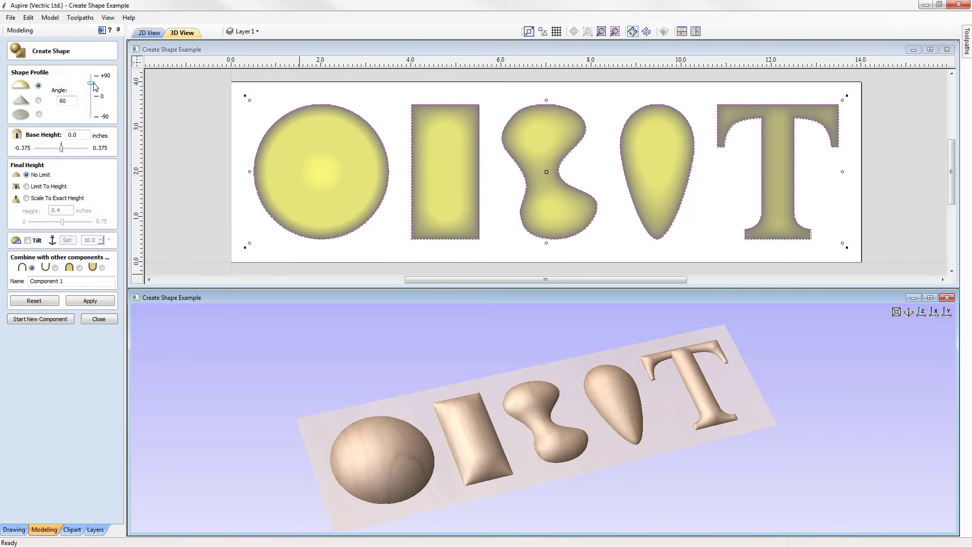
Vary the rounded profile's angle through 79.2, 32.4 and -41.4 degrees, finishing at 23.4 degrees.
{"action": "left_click_drag", "start_coordinate": [93, 84], "coordinate": [93, 78]}
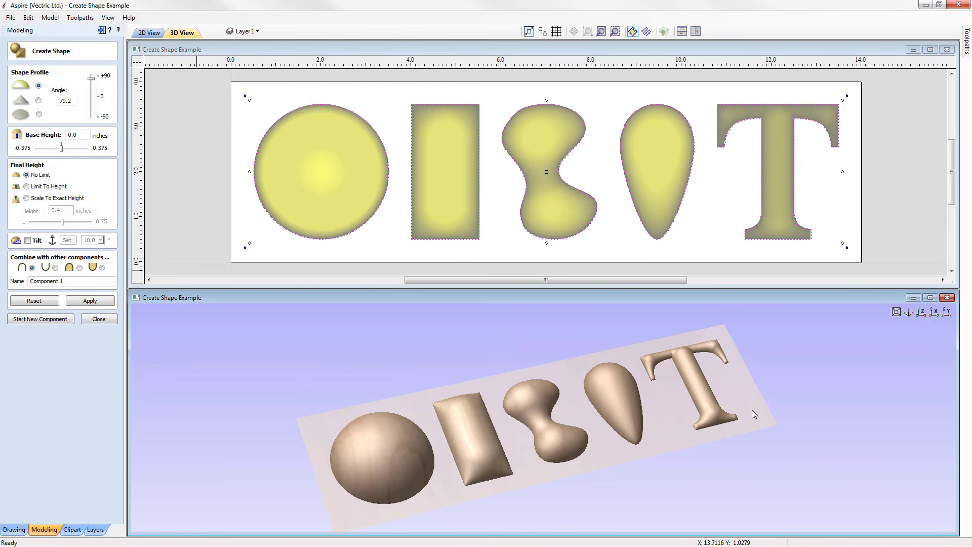
{"action": "left_click_drag", "start_coordinate": [91, 80], "coordinate": [89, 92]}
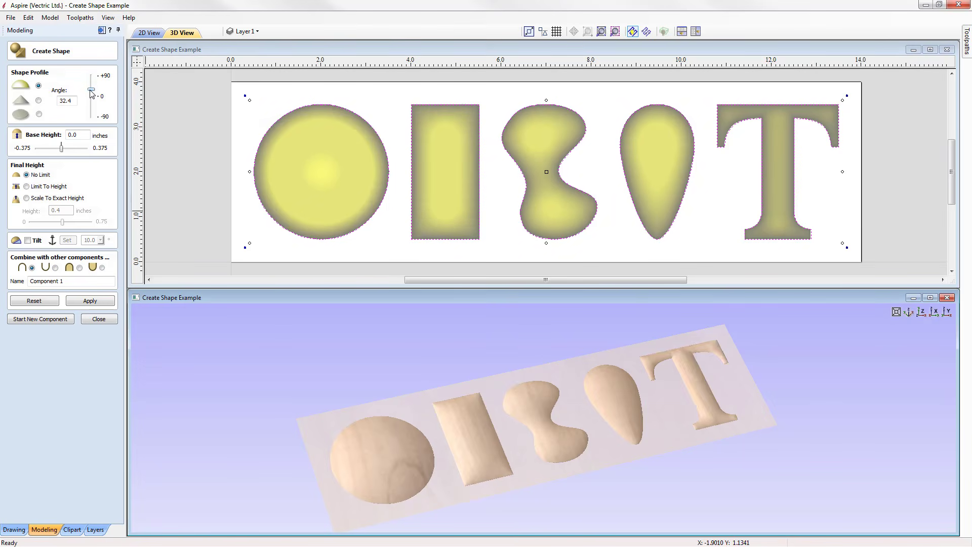
{"action": "left_click_drag", "start_coordinate": [93, 96], "coordinate": [93, 109]}
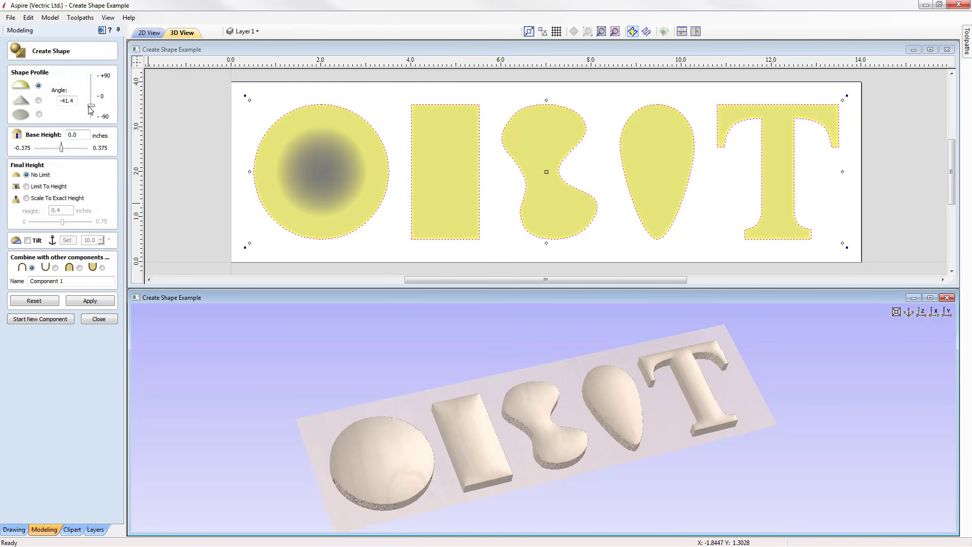
{"action": "left_click_drag", "start_coordinate": [90, 109], "coordinate": [90, 94]}
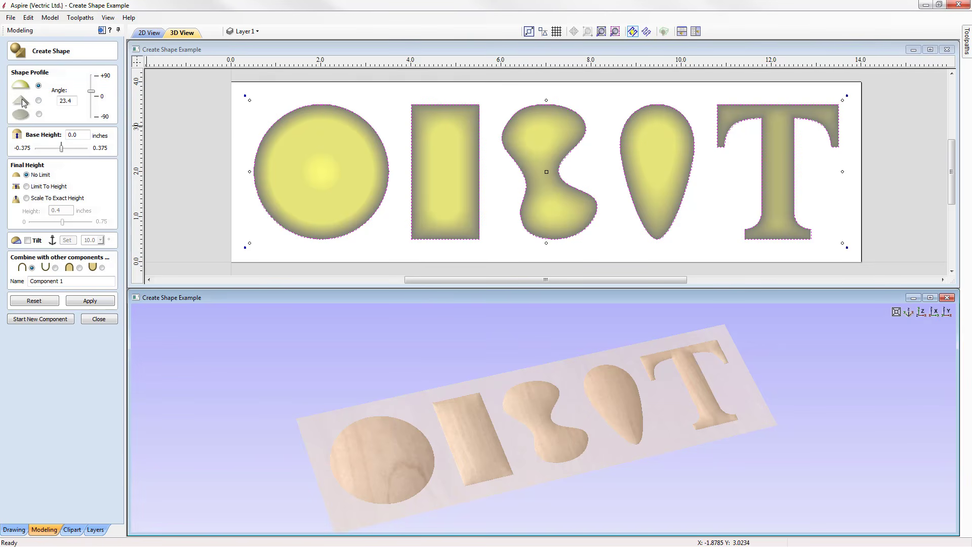
Switch the component to the angled profile and set its angle to 30 degrees.
{"action": "left_click", "coordinate": [38, 101]}
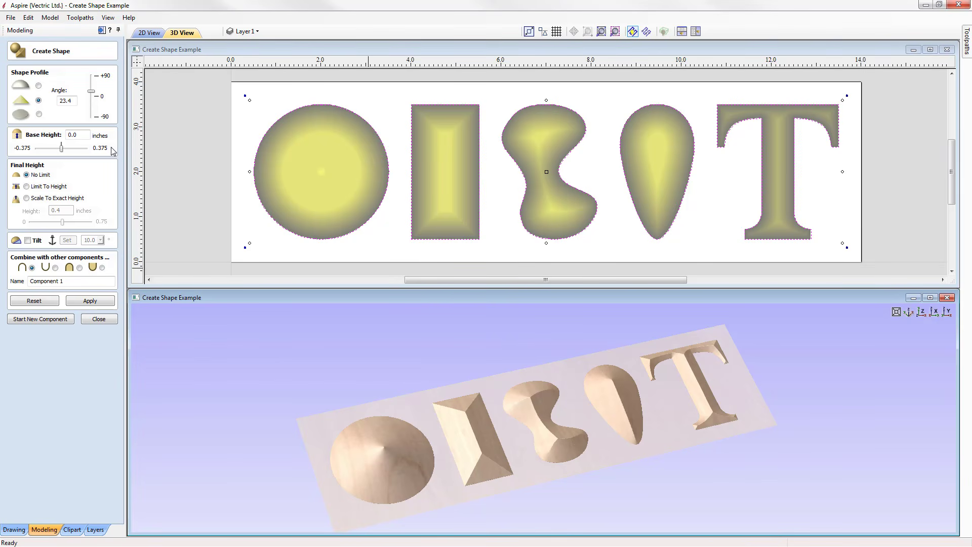
{"action": "left_click_drag", "start_coordinate": [73, 102], "coordinate": [48, 99]}
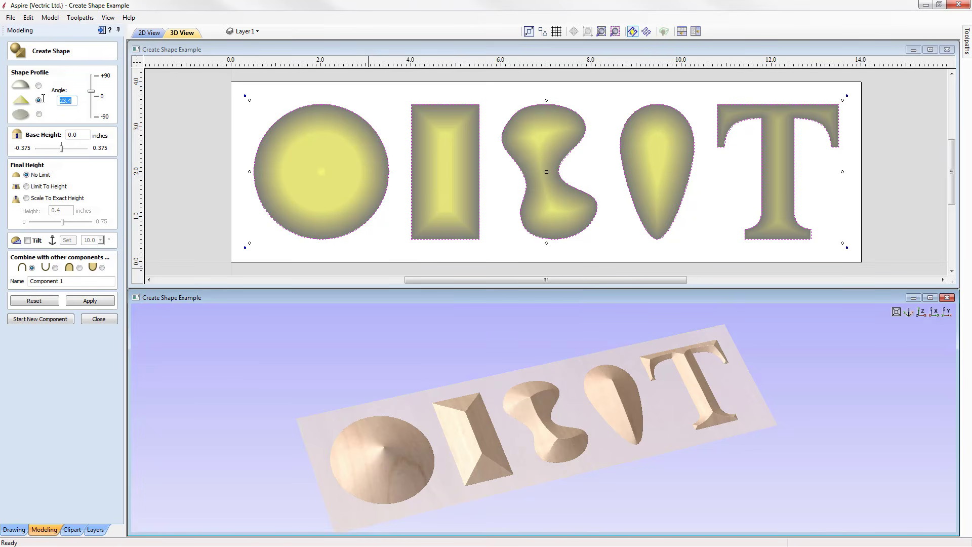
{"action": "type", "text": "30"}
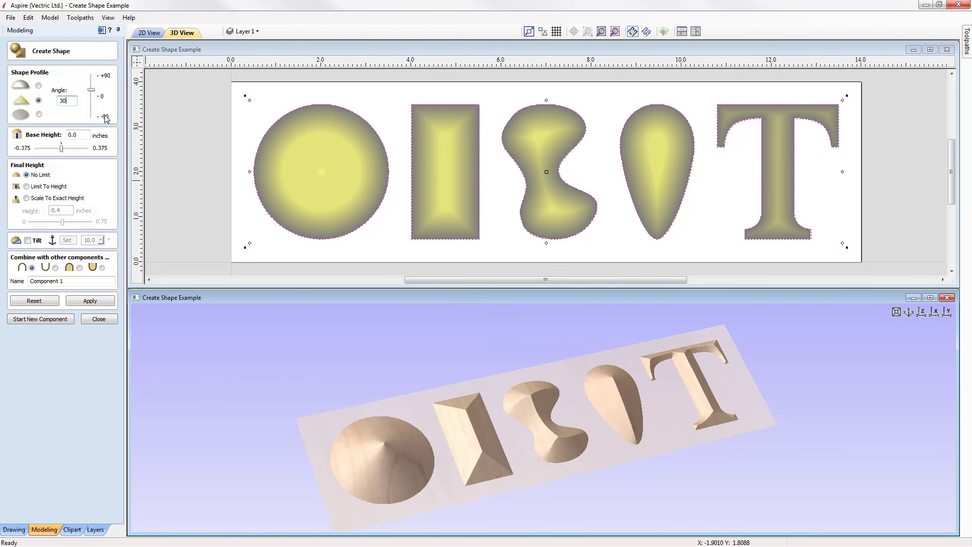
Increase the angled profile's angle to 48.6, 66.6 and finally 90 degrees, checking the shapes from the side.
{"action": "left_click_drag", "start_coordinate": [91, 90], "coordinate": [91, 85]}
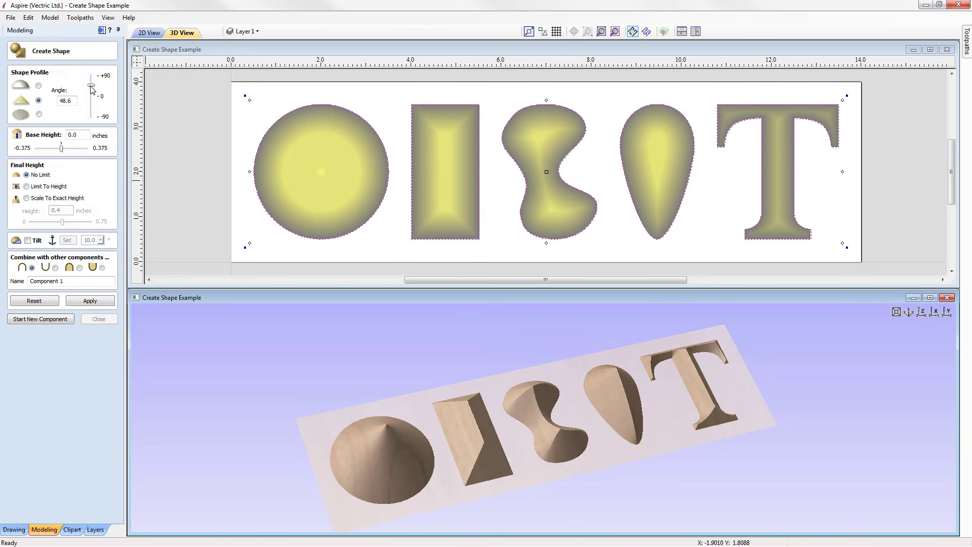
{"action": "left_click", "coordinate": [947, 313]}
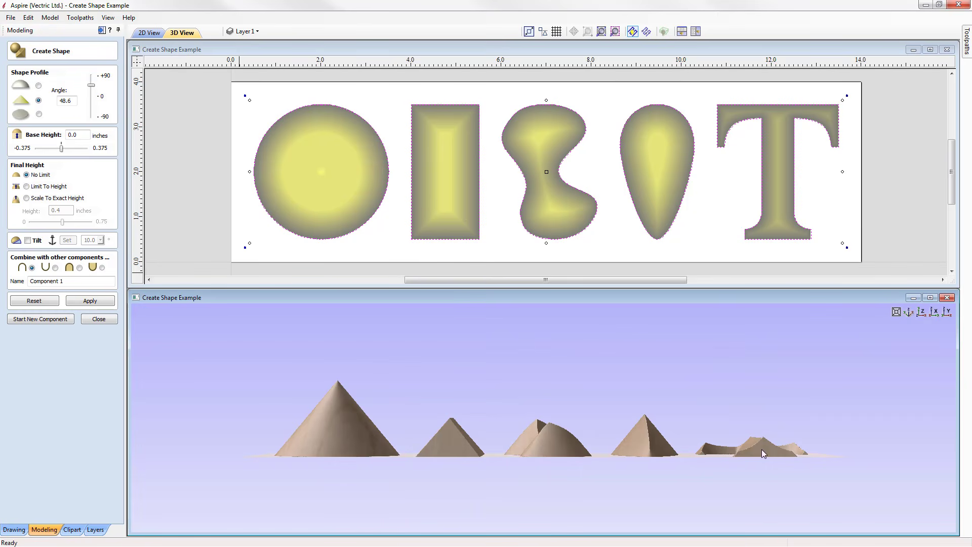
{"action": "left_click_drag", "start_coordinate": [502, 455], "coordinate": [581, 494]}
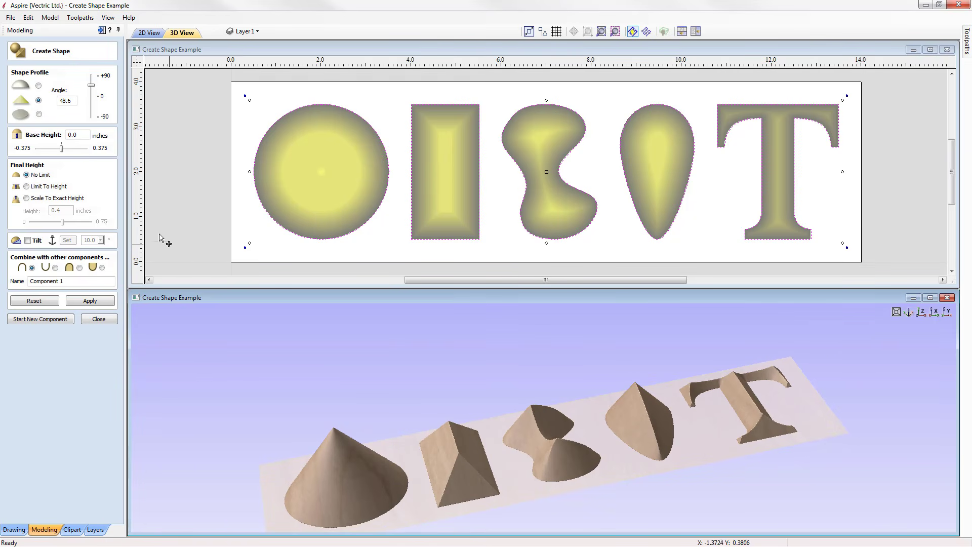
{"action": "left_click_drag", "start_coordinate": [90, 86], "coordinate": [90, 85]}
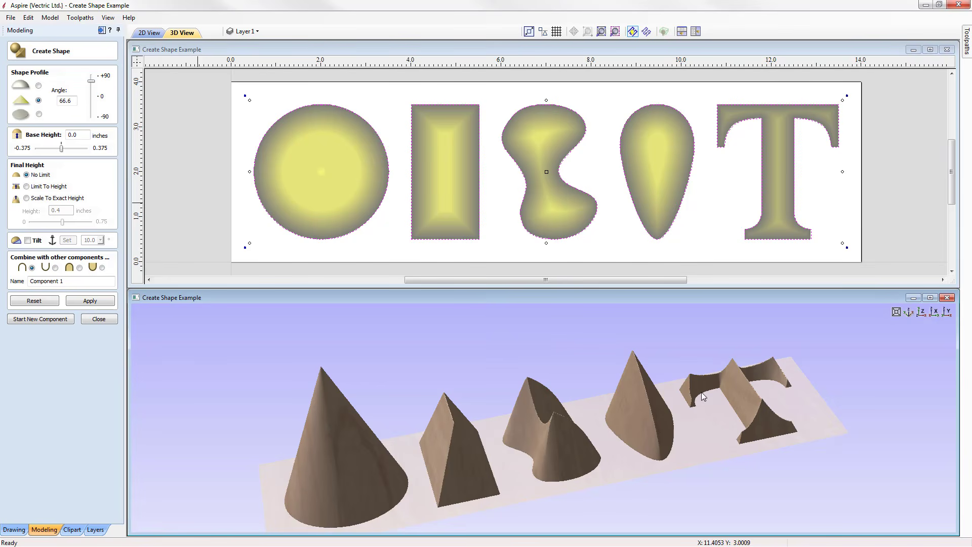
{"action": "left_click_drag", "start_coordinate": [92, 84], "coordinate": [92, 79]}
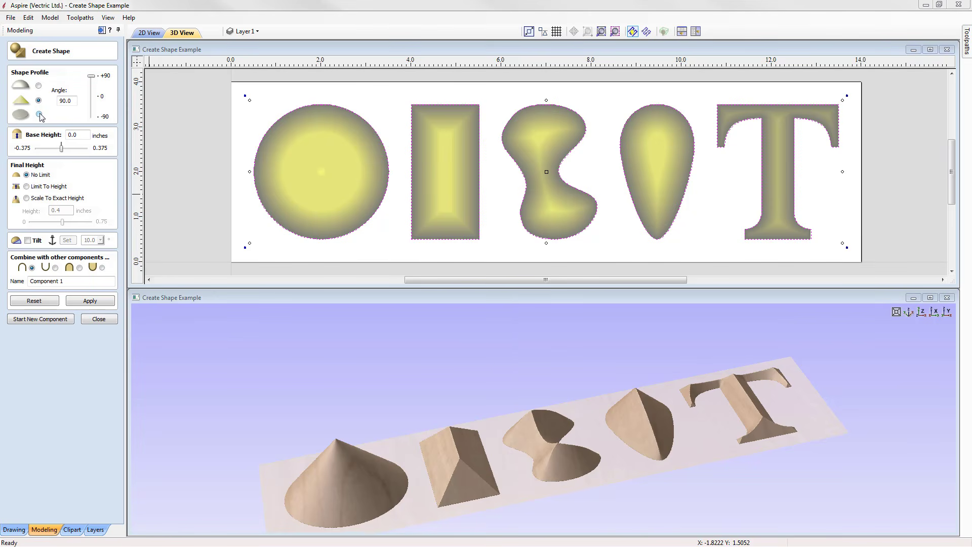
Switch the component to the flat profile and set its base height to 0.25 inches, then 0.315 inches.
{"action": "left_click", "coordinate": [40, 116]}
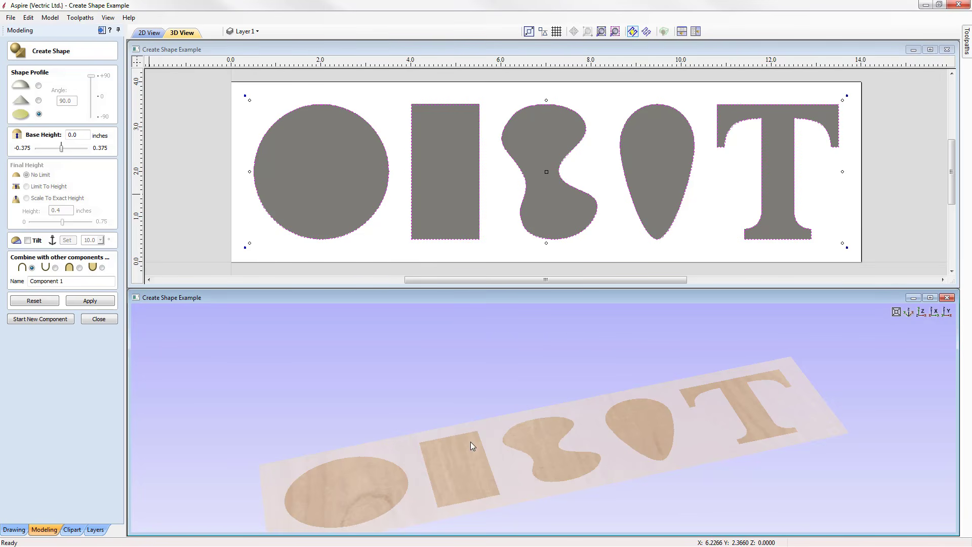
{"action": "left_click_drag", "start_coordinate": [734, 384], "coordinate": [556, 420]}
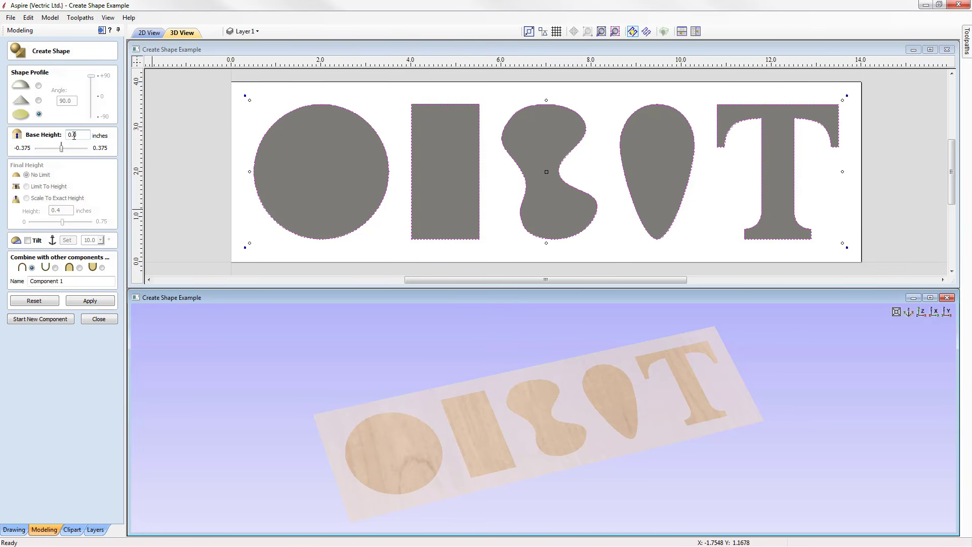
{"action": "left_click_drag", "start_coordinate": [73, 135], "coordinate": [86, 136]}
{"action": "type", "text": "25"}
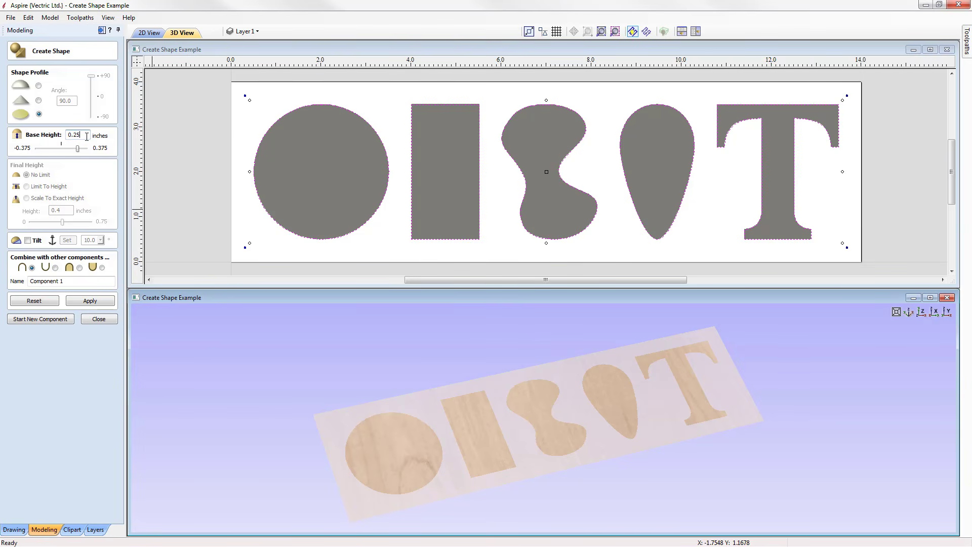
{"action": "key", "text": "Return"}
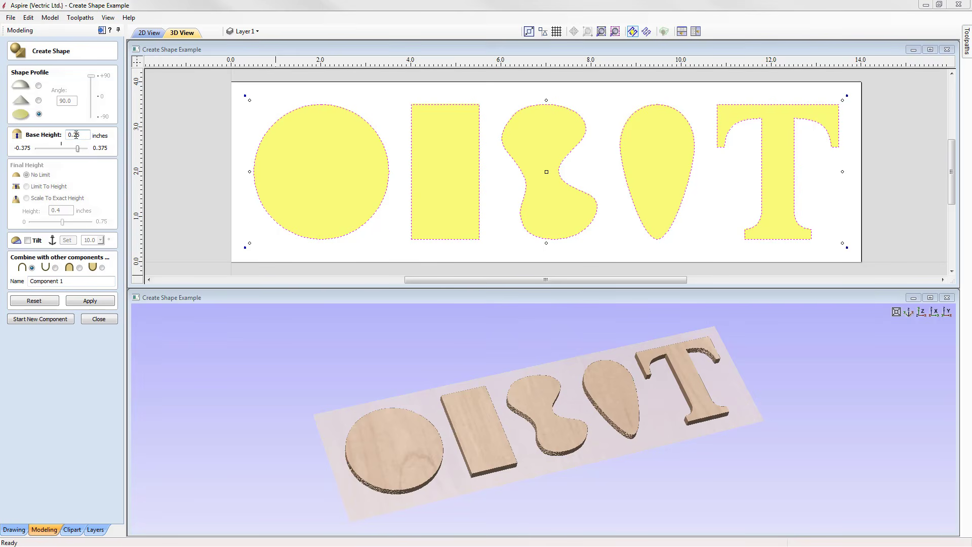
{"action": "left_click_drag", "start_coordinate": [78, 147], "coordinate": [81, 147]}
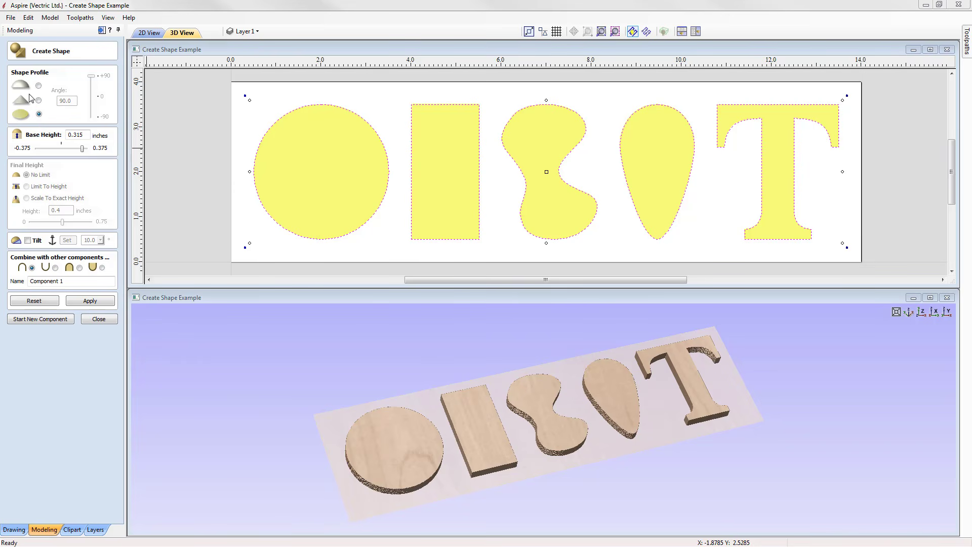
Change the component back to the rounded profile with a 40-degree angle and a base height of 0.125 inches.
{"action": "left_click", "coordinate": [63, 146]}
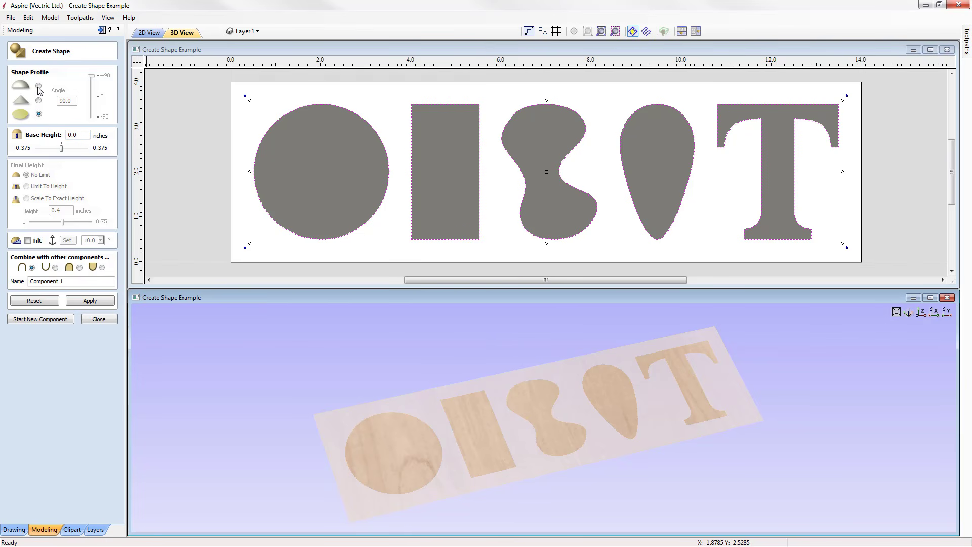
{"action": "left_click", "coordinate": [39, 86]}
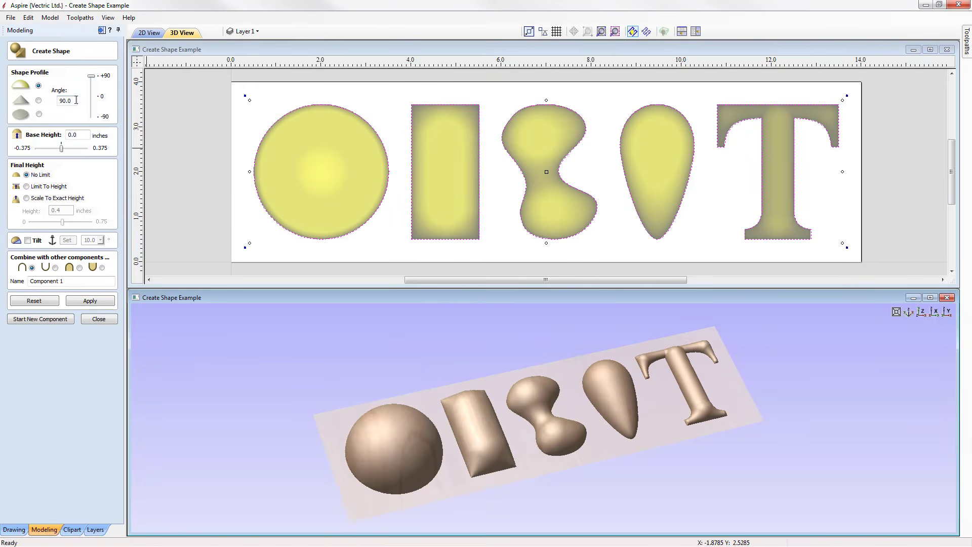
{"action": "left_click_drag", "start_coordinate": [76, 100], "coordinate": [50, 100]}
{"action": "type", "text": "40"}
{"action": "key", "text": "Return"}
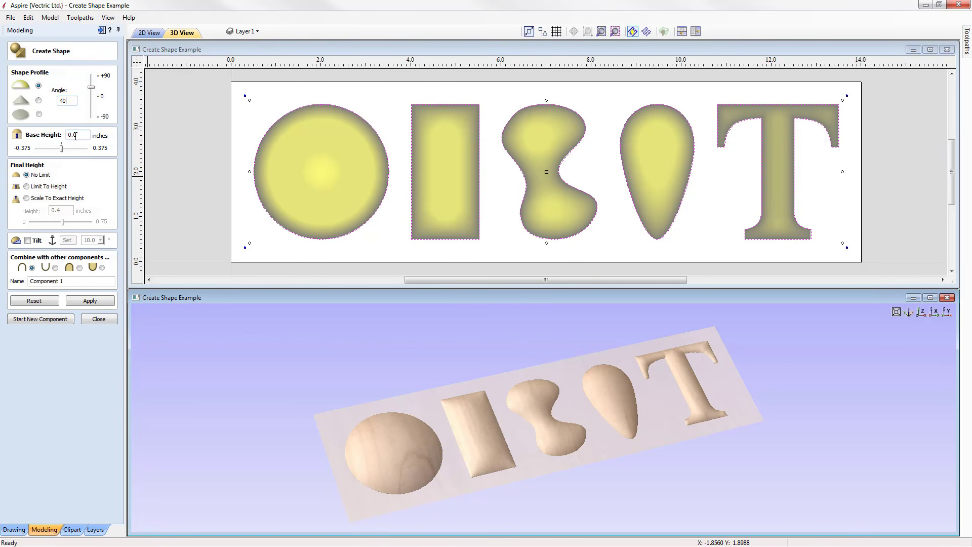
{"action": "left_click_drag", "start_coordinate": [75, 136], "coordinate": [82, 135]}
{"action": "key", "text": "Return"}
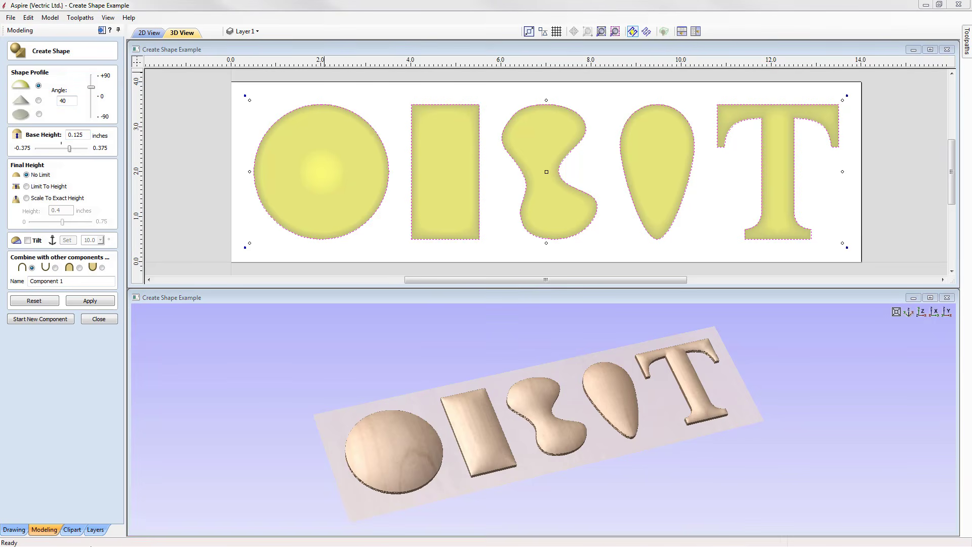
Set the rounded profile's angle to 60 degrees and the base height to 0, and apply the changes.
{"action": "left_click_drag", "start_coordinate": [71, 101], "coordinate": [46, 101]}
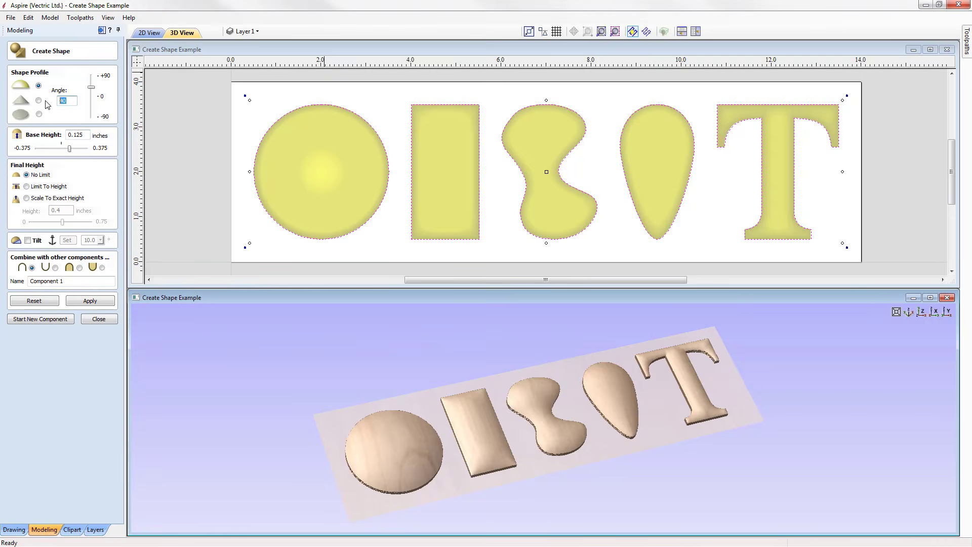
{"action": "type", "text": "60"}
{"action": "left_click_drag", "start_coordinate": [76, 136], "coordinate": [99, 135]}
{"action": "type", "text": "0"}
{"action": "left_click", "coordinate": [908, 314]}
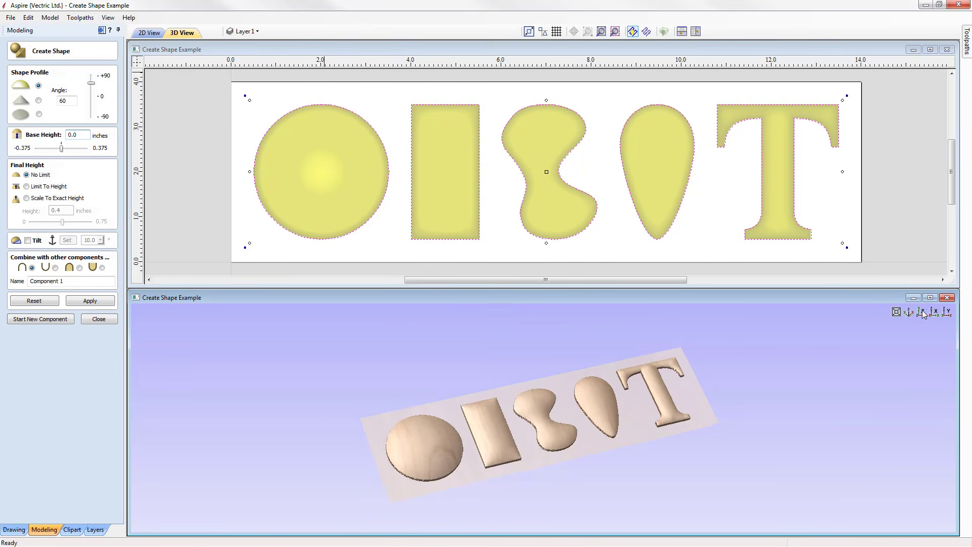
{"action": "left_click", "coordinate": [89, 302]}
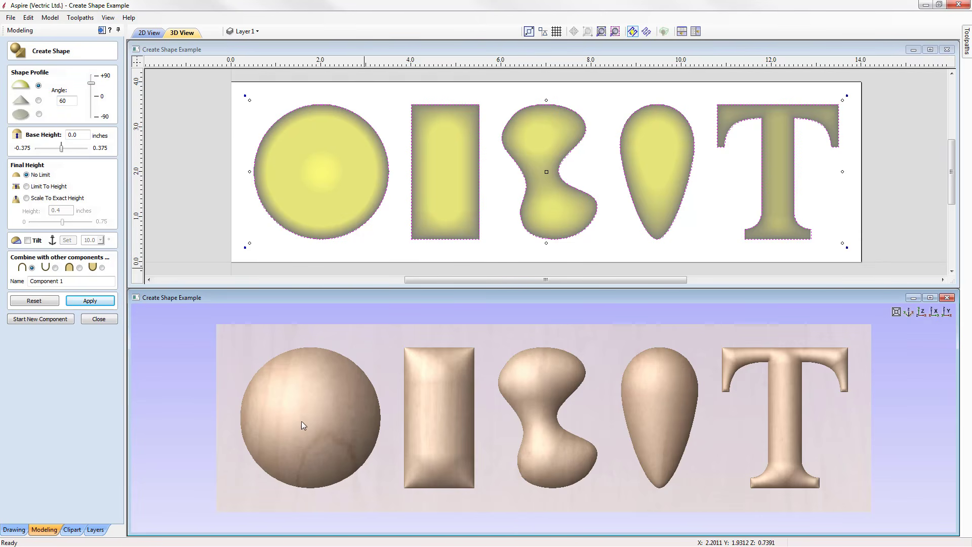
Limit the component's final height to 0.05 inches, keeping the 60-degree rounded profile.
{"action": "left_click", "coordinate": [907, 313]}
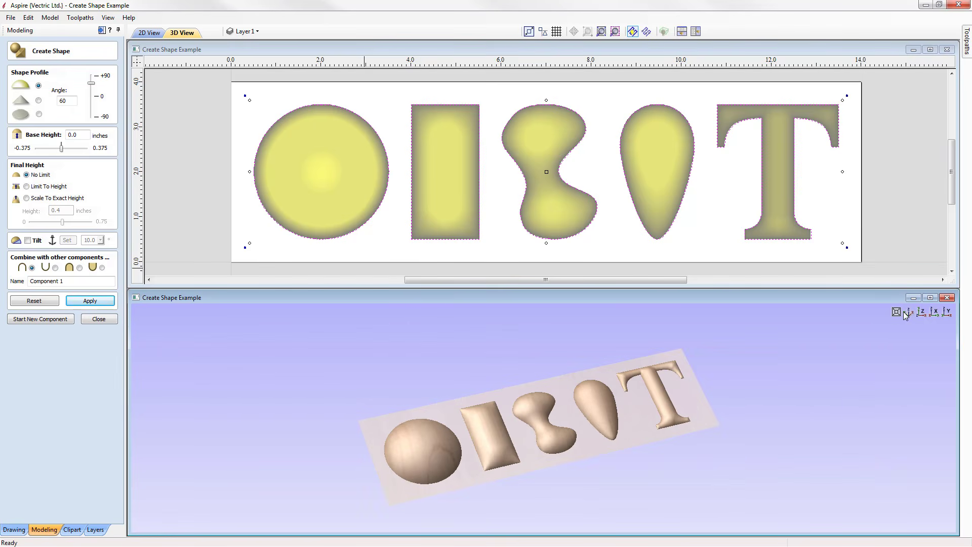
{"action": "scroll", "coordinate": [422, 512], "scroll_direction": "up", "scroll_amount": 2}
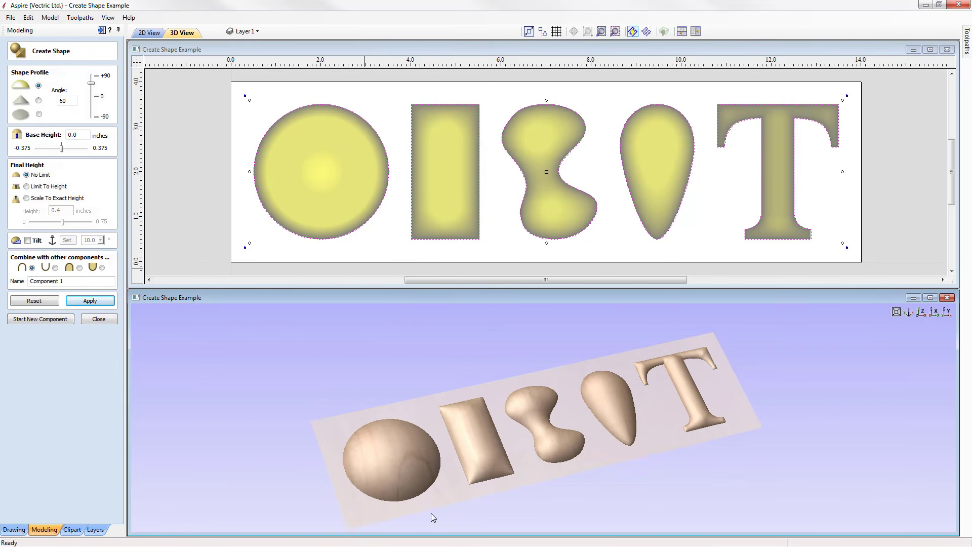
{"action": "scroll", "coordinate": [431, 512], "scroll_direction": "up", "scroll_amount": 2}
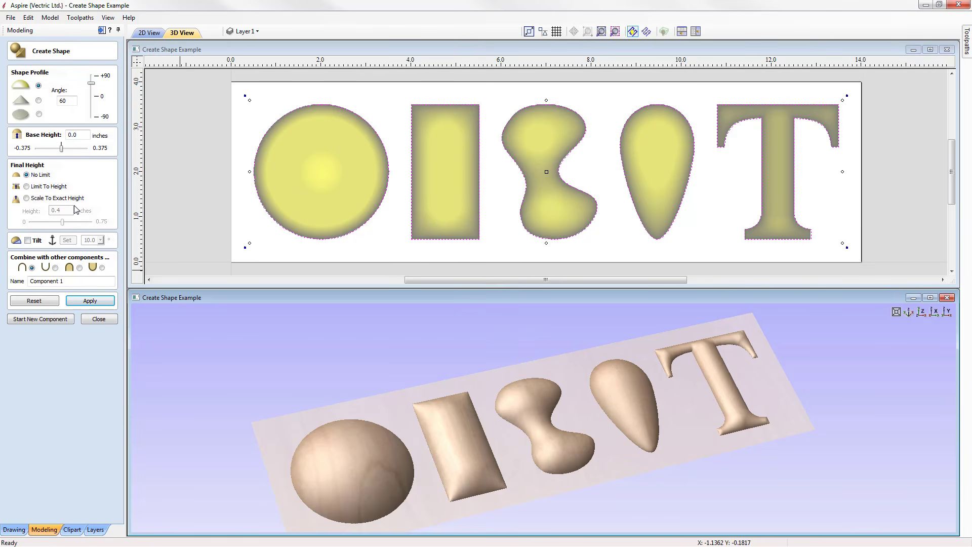
{"action": "left_click", "coordinate": [26, 186]}
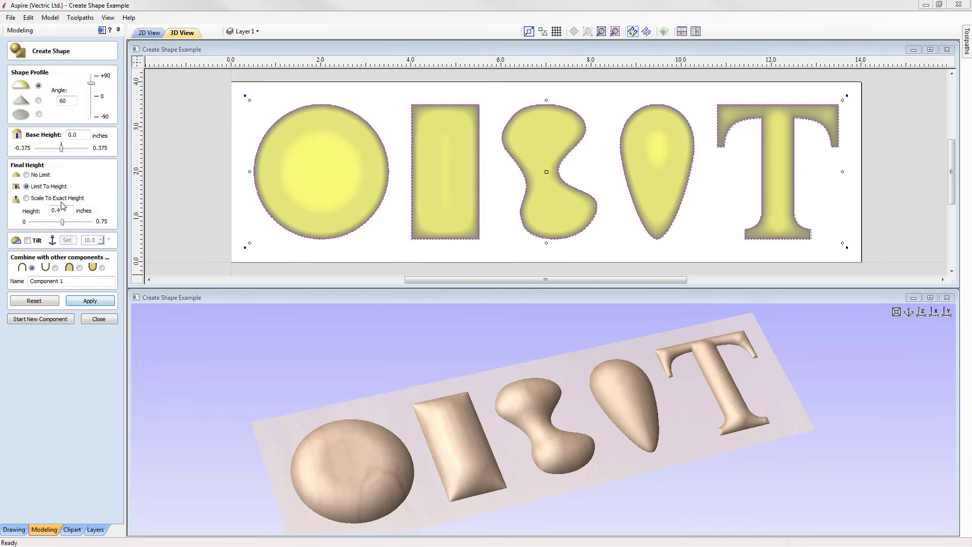
{"action": "left_click_drag", "start_coordinate": [57, 210], "coordinate": [62, 210]}
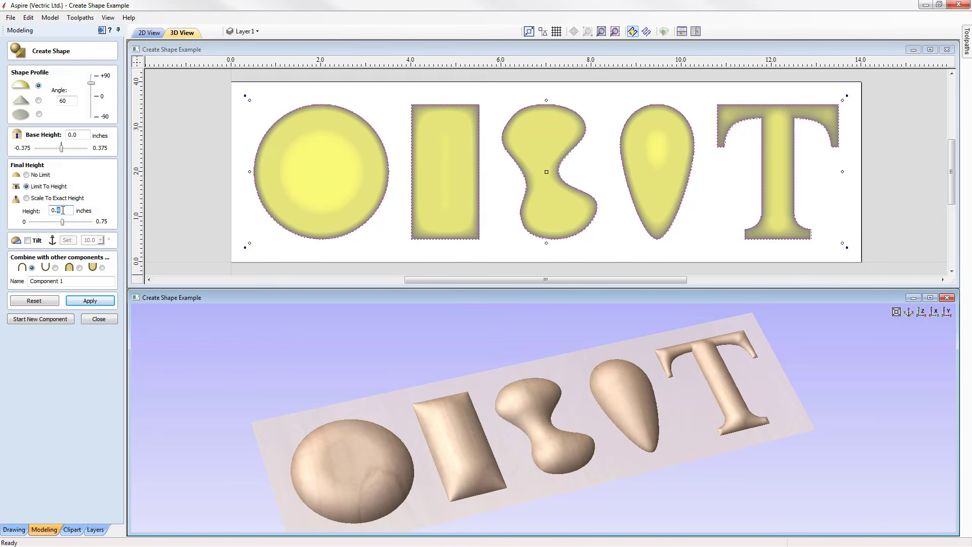
{"action": "type", "text": "05"}
{"action": "key", "text": "Return"}
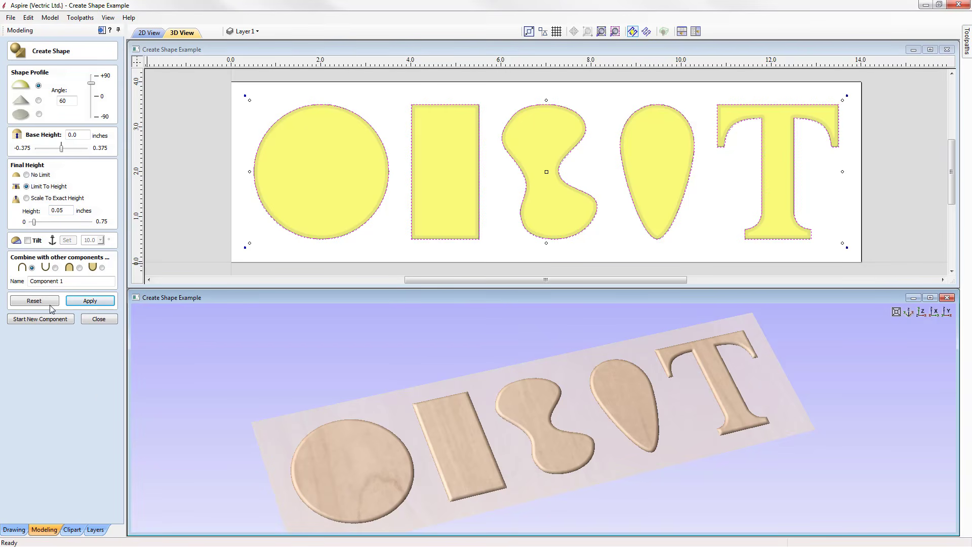
Raise the component's height limit in stages to 0.1275, 0.27 and finally 0.315 inches.
{"action": "left_click", "coordinate": [42, 222]}
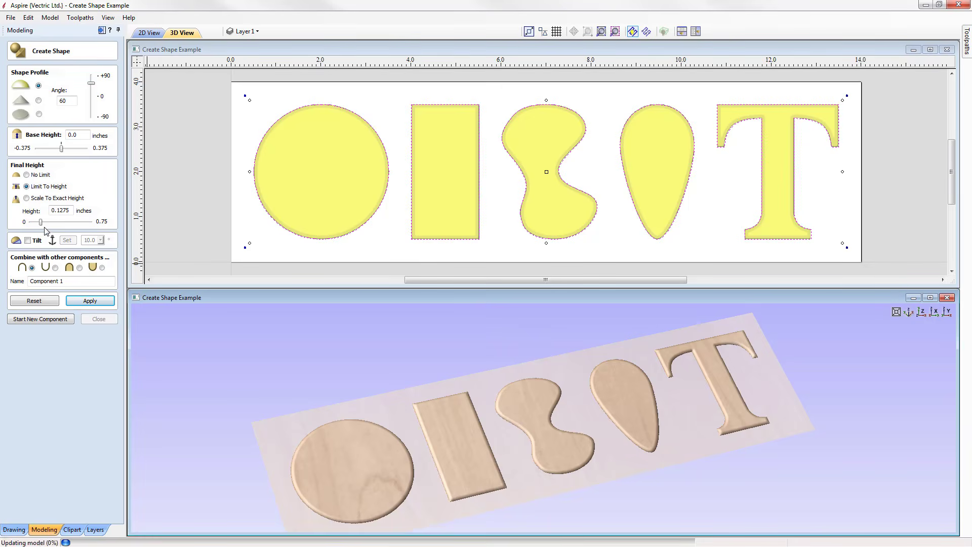
{"action": "left_click", "coordinate": [53, 222]}
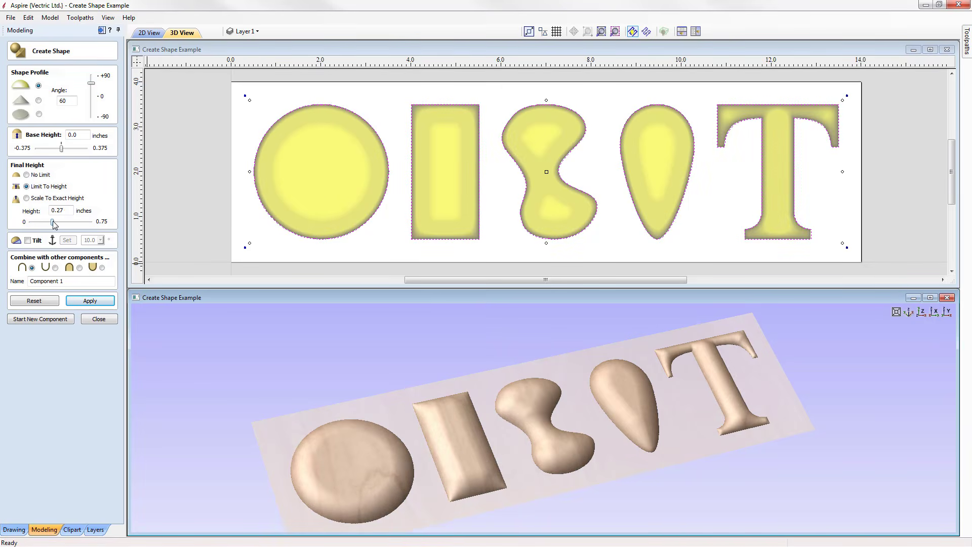
{"action": "left_click_drag", "start_coordinate": [53, 221], "coordinate": [56, 221]}
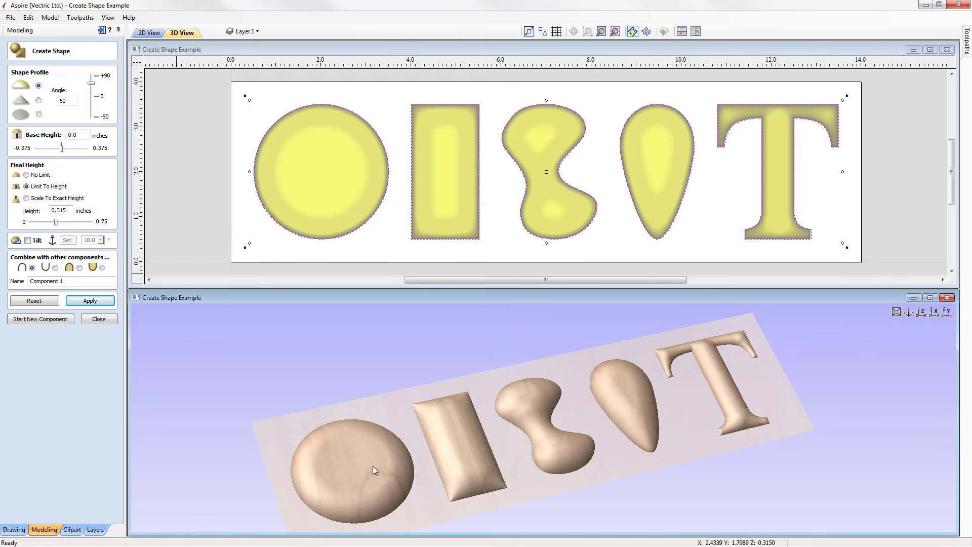
Raise the component's height limit to 0.45 and 0.75 inches, and switch it to an exact scaled height of 0.5 inches.
{"action": "left_click", "coordinate": [66, 222]}
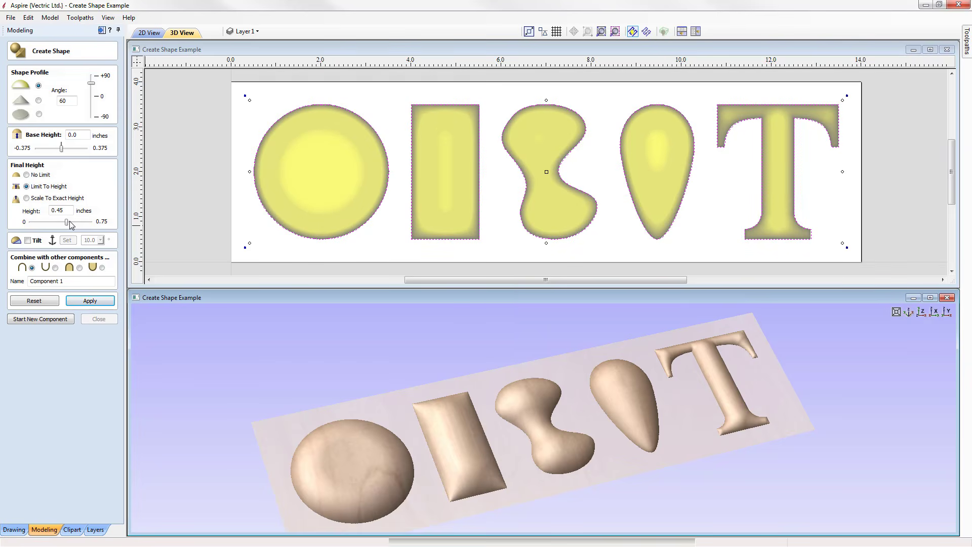
{"action": "left_click_drag", "start_coordinate": [69, 221], "coordinate": [102, 226]}
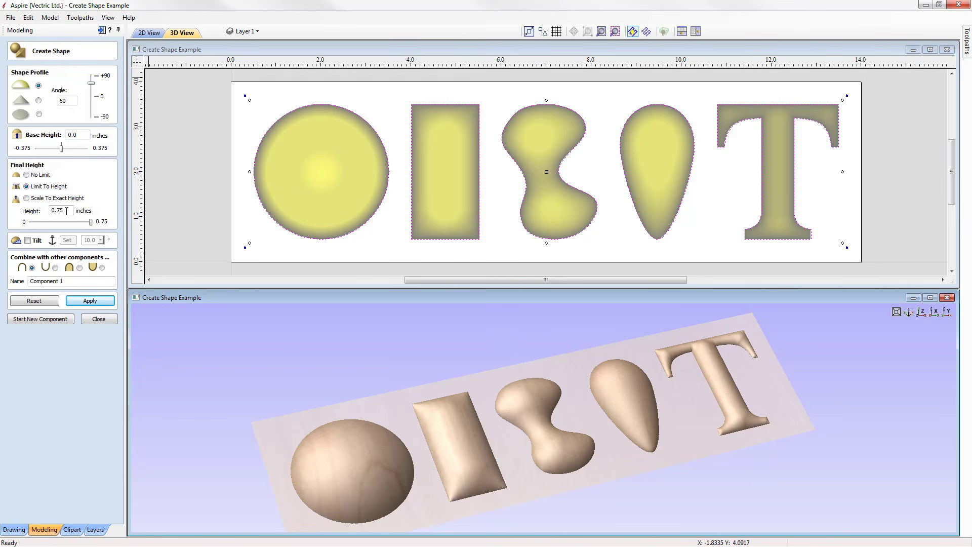
{"action": "left_click", "coordinate": [37, 198]}
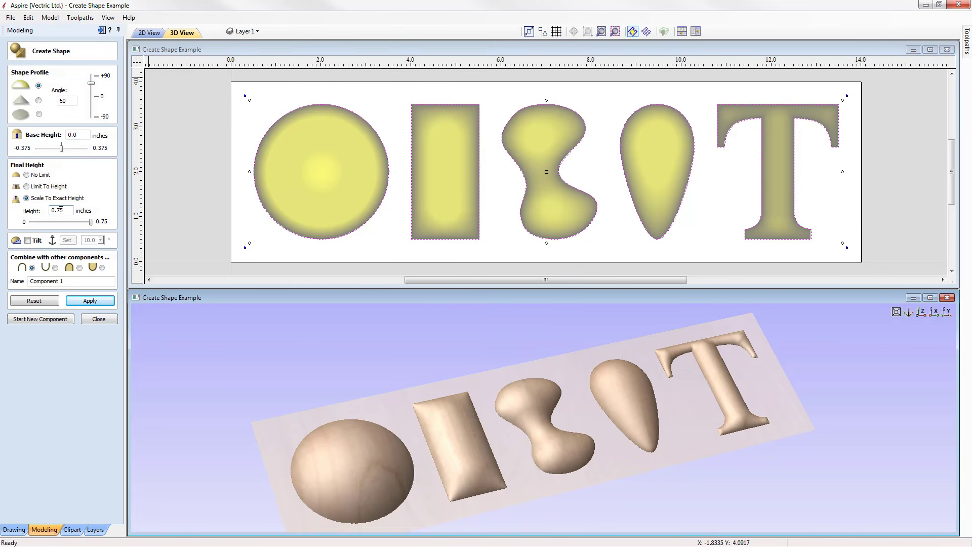
{"action": "key", "text": "BackSpace"}
{"action": "key", "text": "BackSpace"}
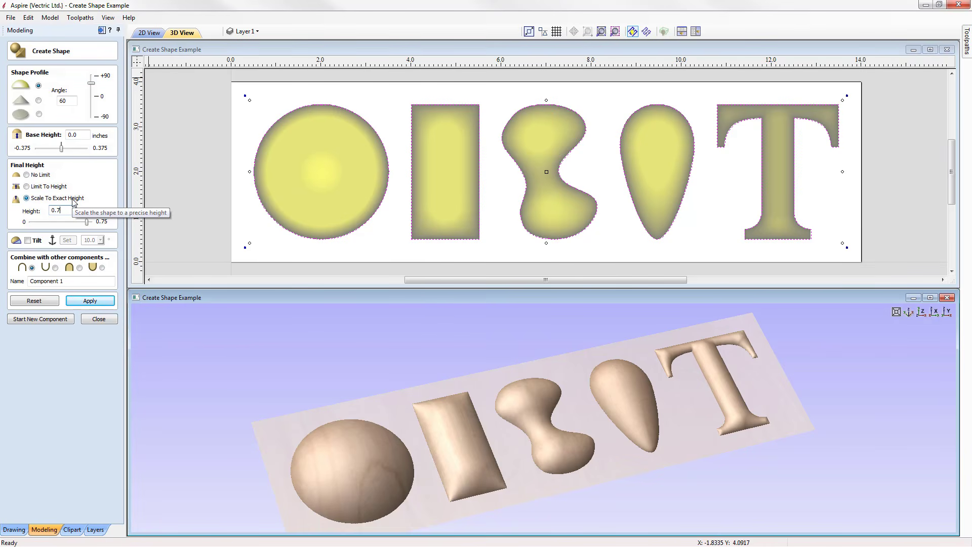
{"action": "type", "text": "5"}
{"action": "key", "text": "Return"}
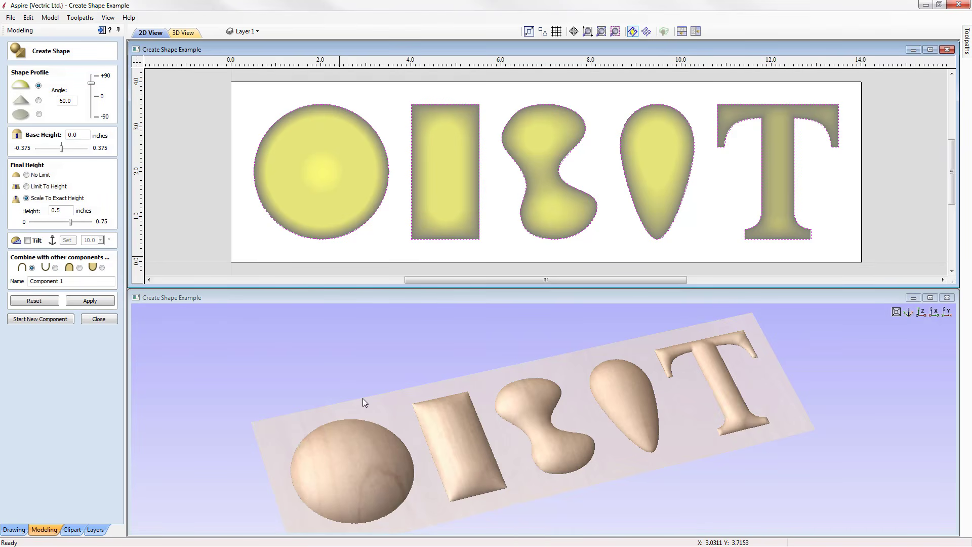
Reset the combined component and model the circle alone as a rounded 60-degree component scaled to exactly 0.5 inches.
{"action": "left_click", "coordinate": [34, 300]}
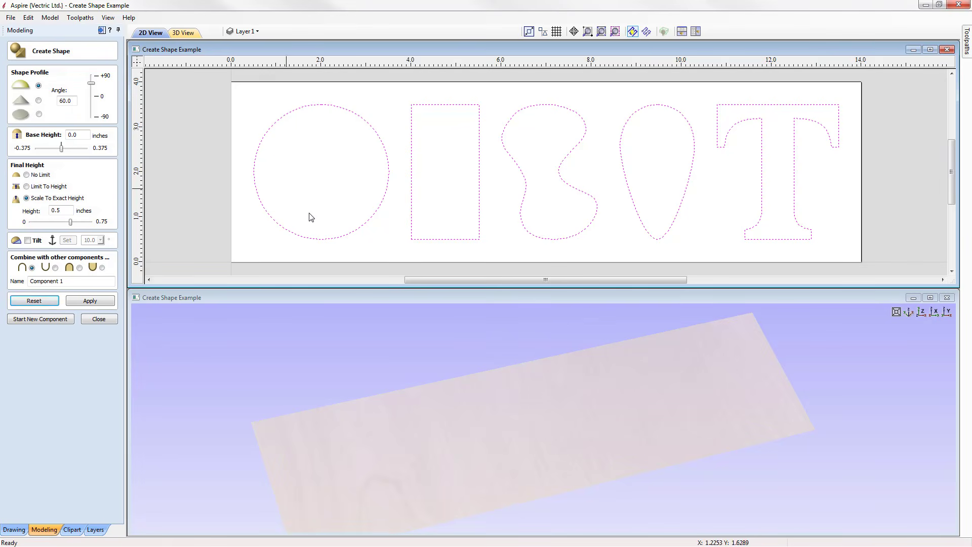
{"action": "left_click", "coordinate": [326, 152]}
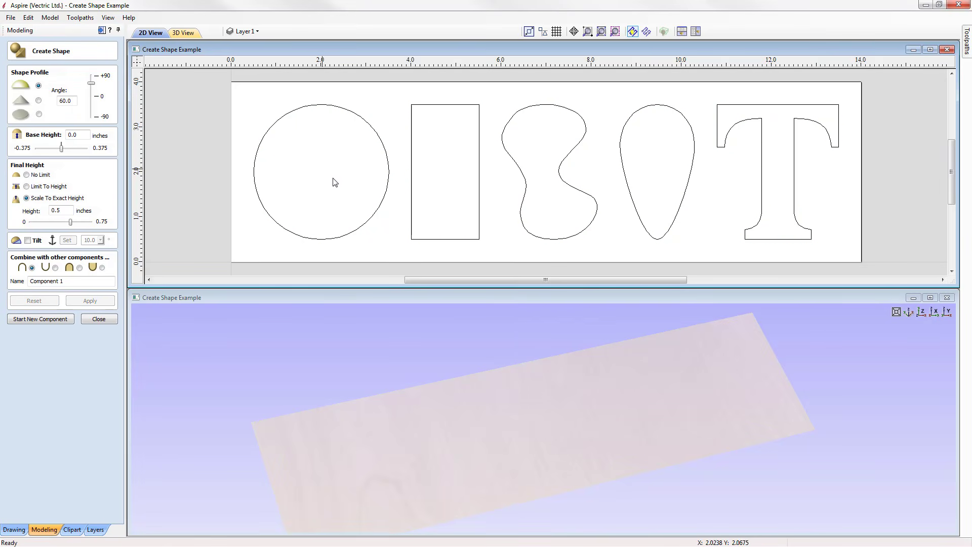
{"action": "left_click", "coordinate": [326, 108]}
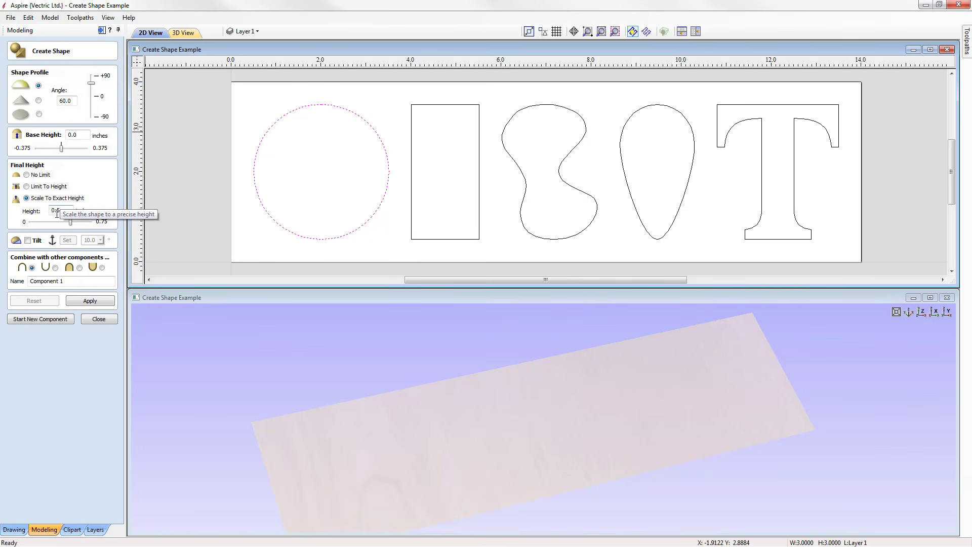
{"action": "left_click", "coordinate": [100, 302]}
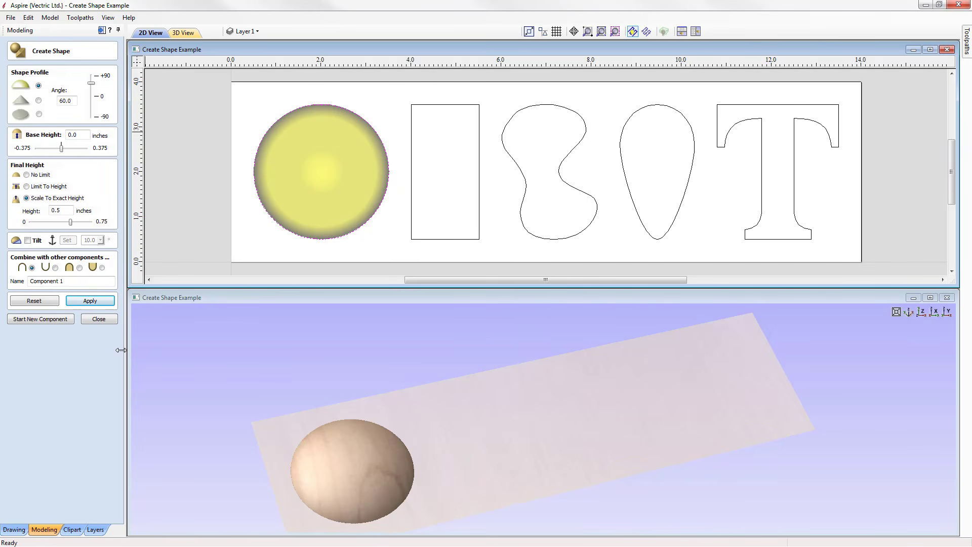
{"action": "left_click", "coordinate": [43, 320]}
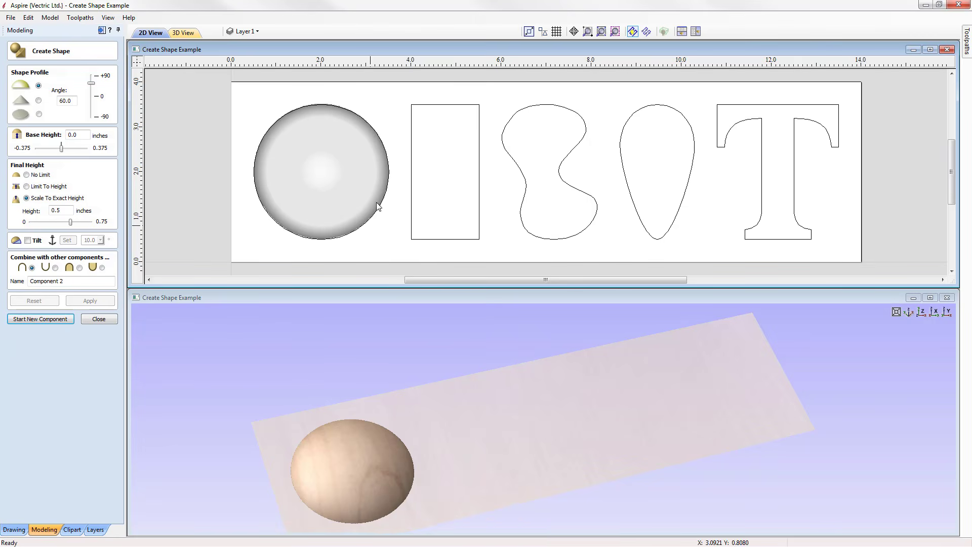
Model the rectangle as a separate component with an angular 60-degree profile scaled to an exact height of 0.25 inches.
{"action": "left_click", "coordinate": [437, 105]}
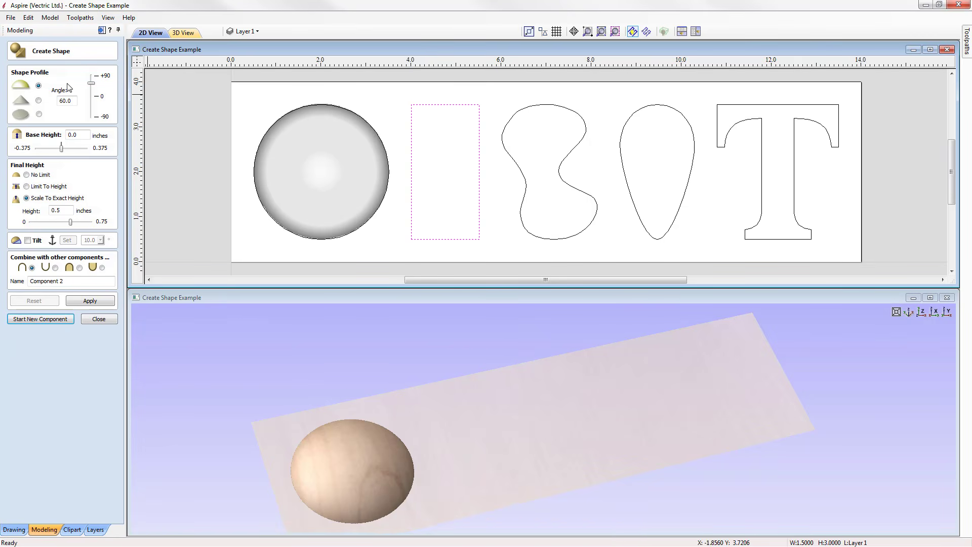
{"action": "left_click", "coordinate": [39, 101]}
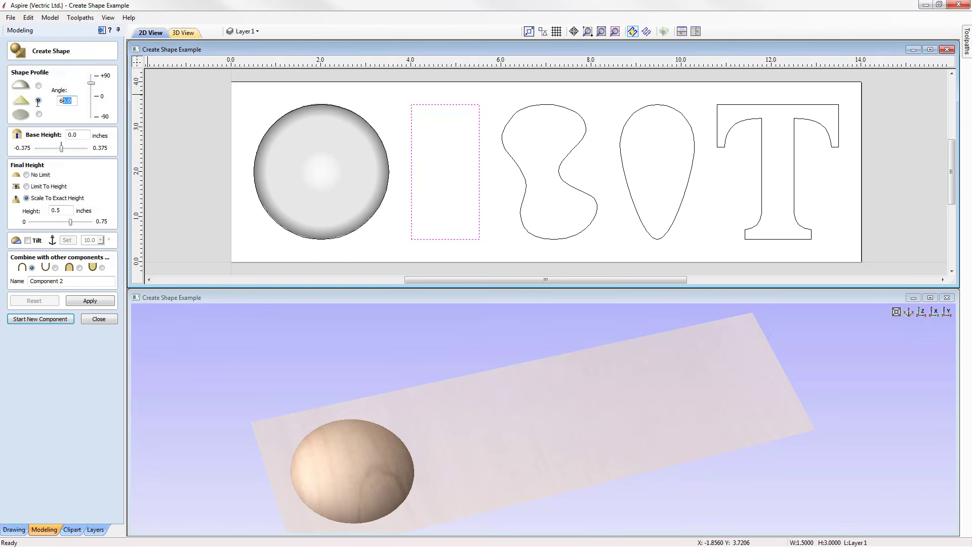
{"action": "type", "text": "4"}
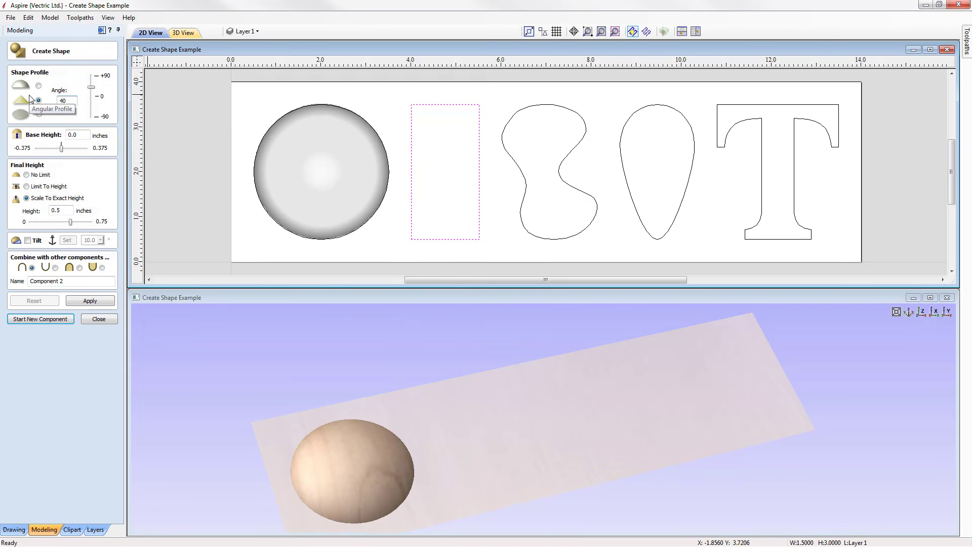
{"action": "type", "text": "0"}
{"action": "key", "text": "BackSpace"}
{"action": "key", "text": "BackSpace"}
{"action": "type", "text": "60"}
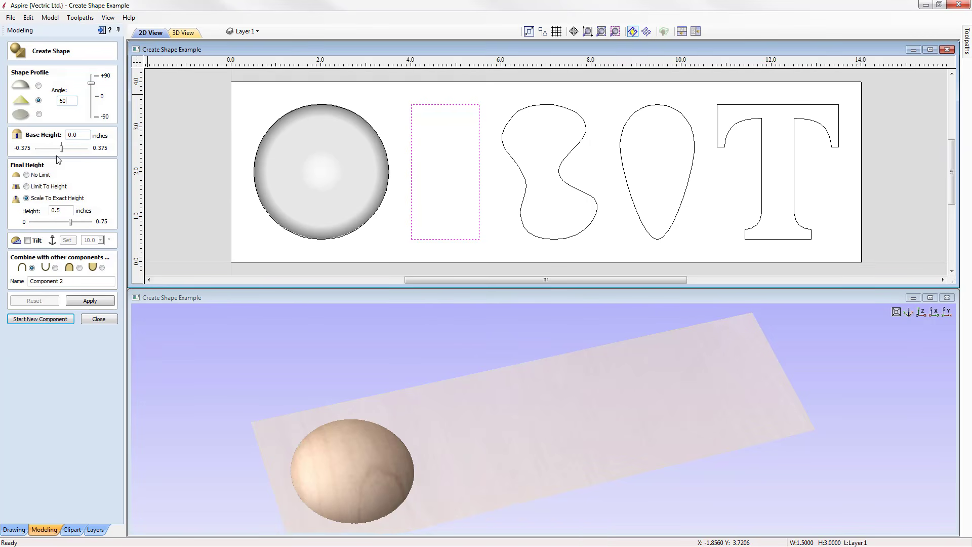
{"action": "left_click_drag", "start_coordinate": [56, 209], "coordinate": [62, 210]}
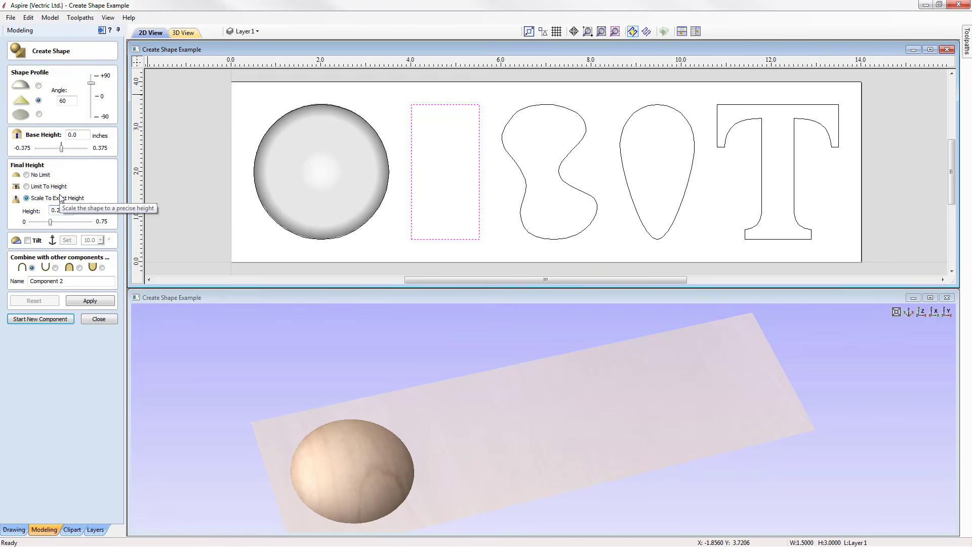
{"action": "left_click", "coordinate": [95, 303]}
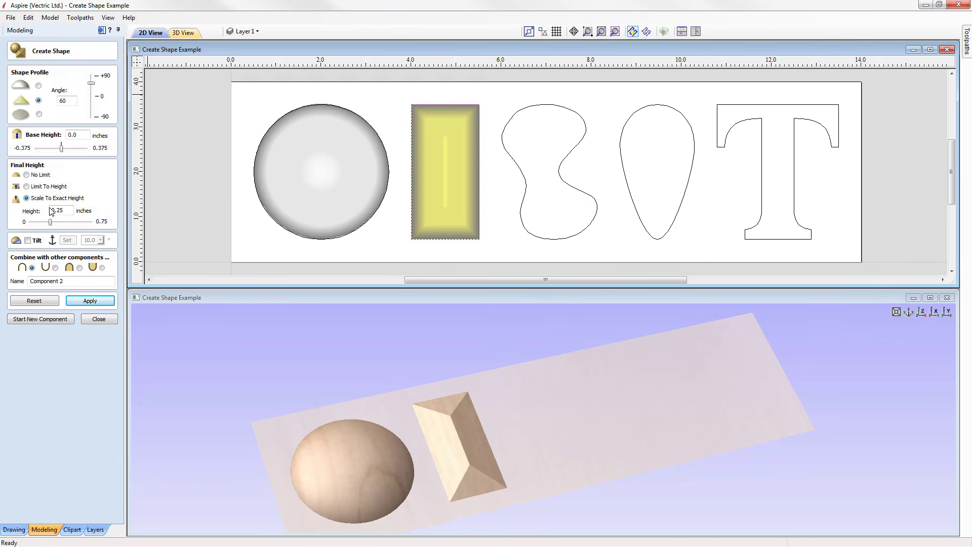
{"action": "left_click", "coordinate": [35, 319]}
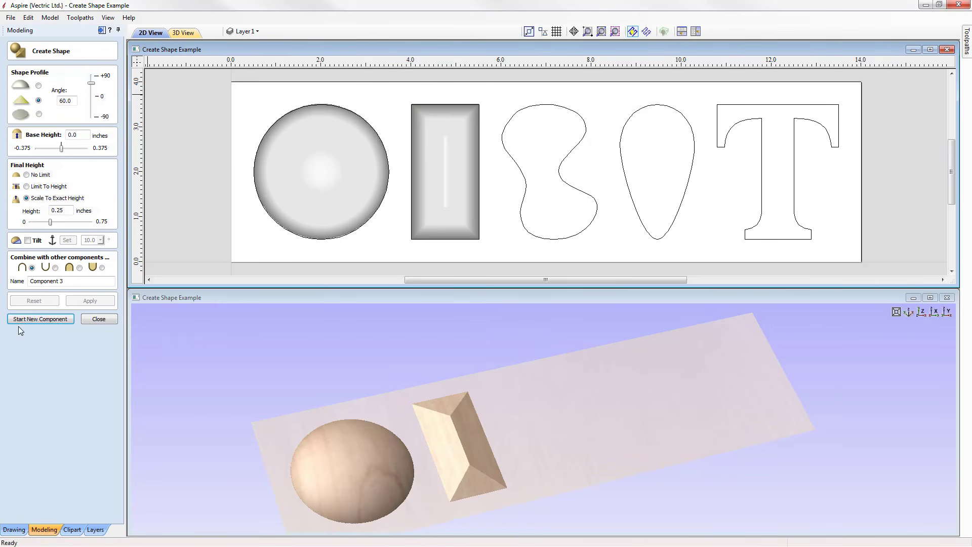
Apply a rounded 40-degree profile scaled to an exact height of 0.75 inches to the curvy hourglass-like vector.
{"action": "left_click", "coordinate": [529, 107]}
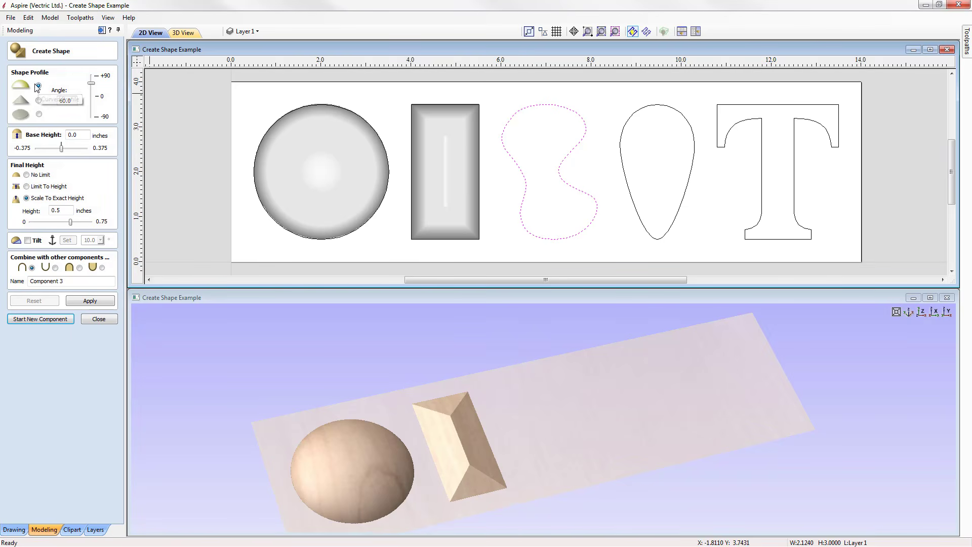
{"action": "double_click", "coordinate": [68, 100]}
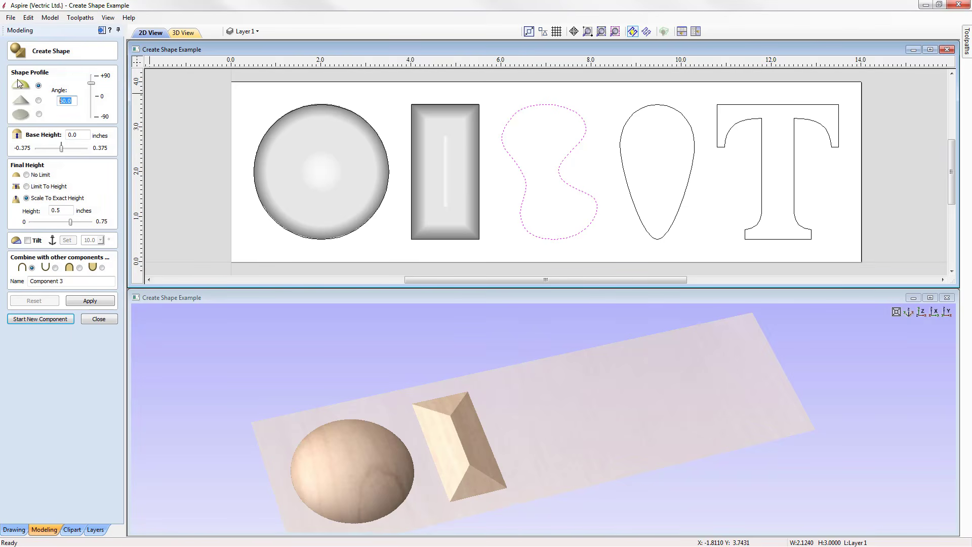
{"action": "type", "text": "40"}
{"action": "left_click_drag", "start_coordinate": [58, 210], "coordinate": [63, 210]}
{"action": "type", "text": "75"}
{"action": "left_click", "coordinate": [91, 300]}
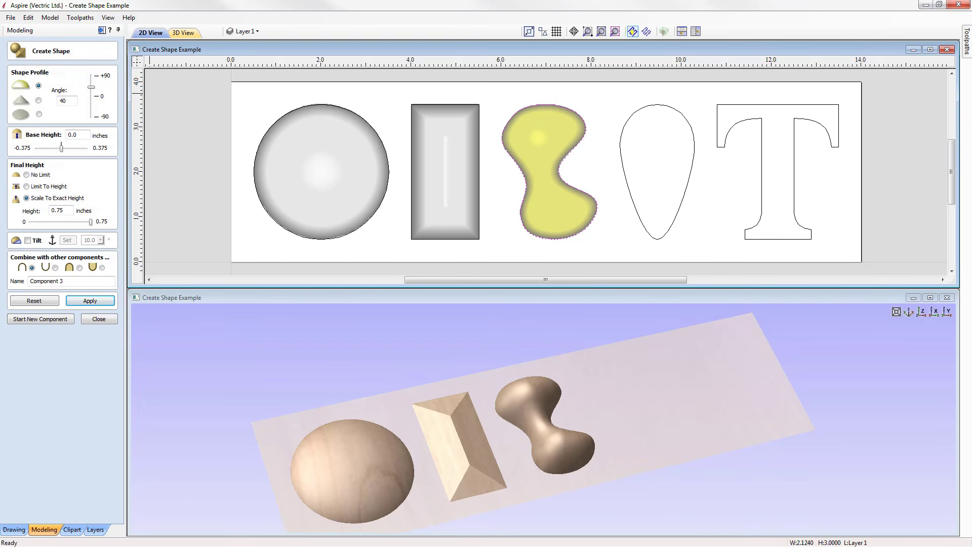
Reapply the stored shape settings to the curvy vector and close it off as its own component.
{"action": "left_click", "coordinate": [693, 134]}
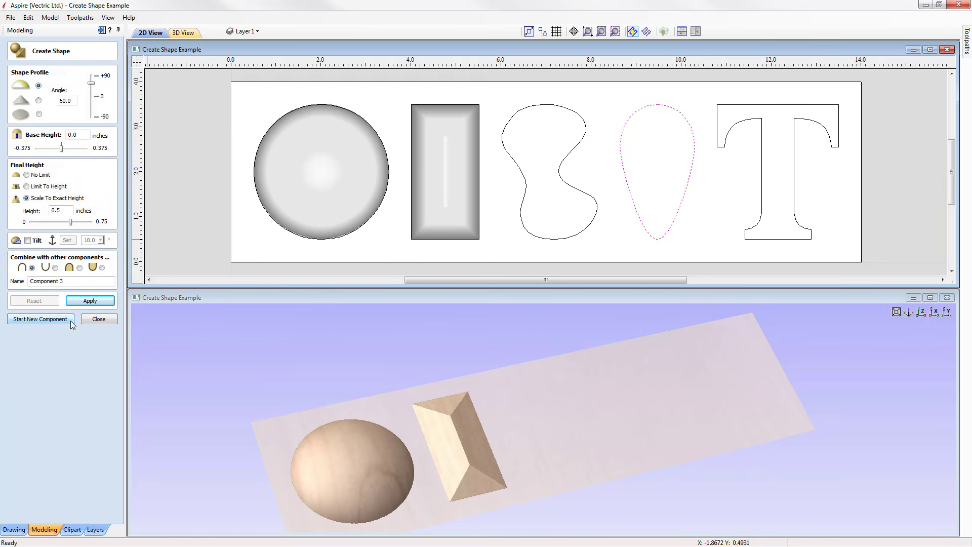
{"action": "left_click", "coordinate": [549, 105]}
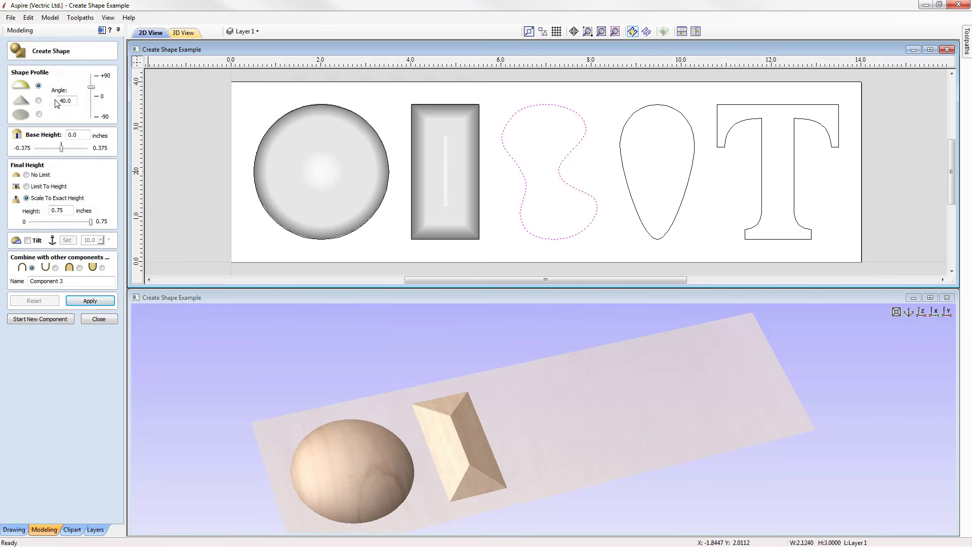
{"action": "left_click", "coordinate": [101, 302]}
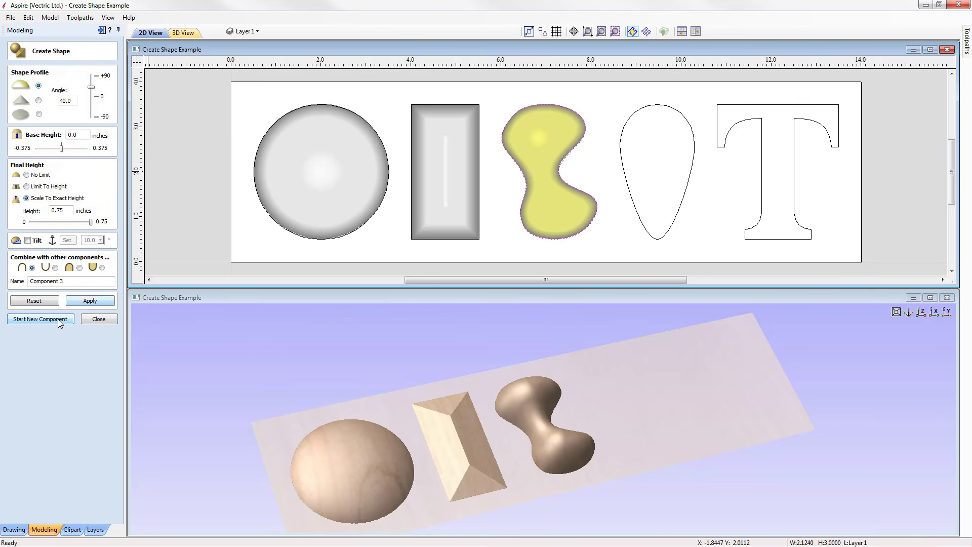
{"action": "left_click", "coordinate": [36, 321]}
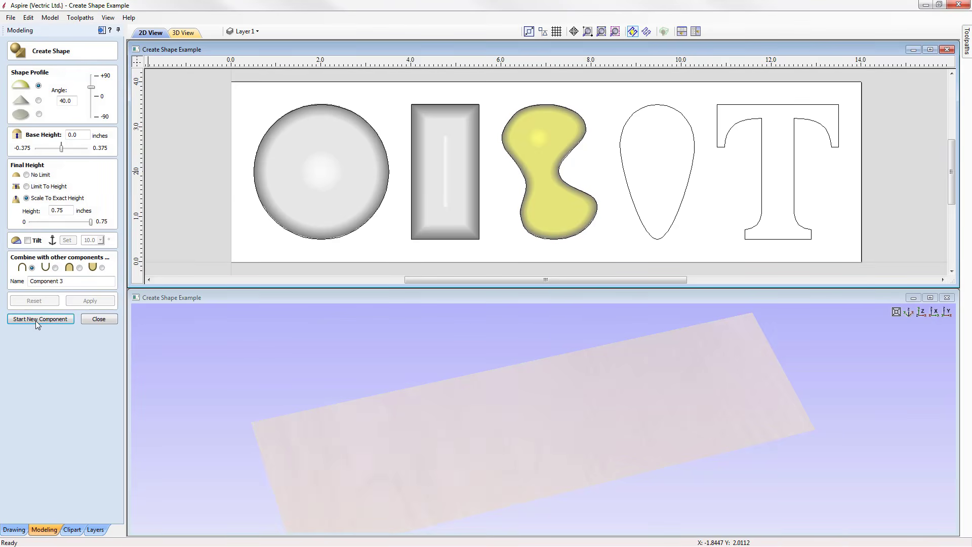
Apply an angular 30-degree profile to the teardrop with a 0.25-inch base height and an exact scaled height of 0.25 inches.
{"action": "left_click", "coordinate": [654, 106]}
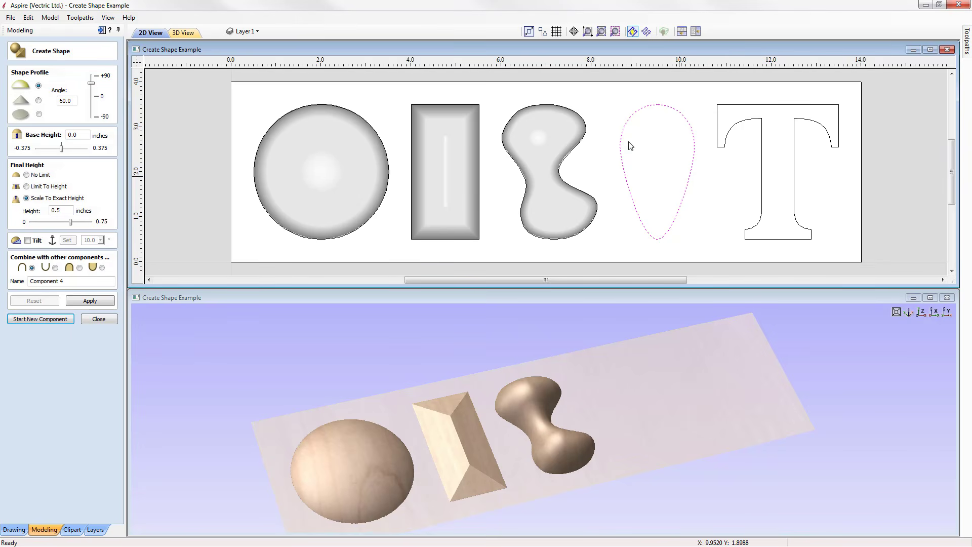
{"action": "left_click", "coordinate": [38, 100]}
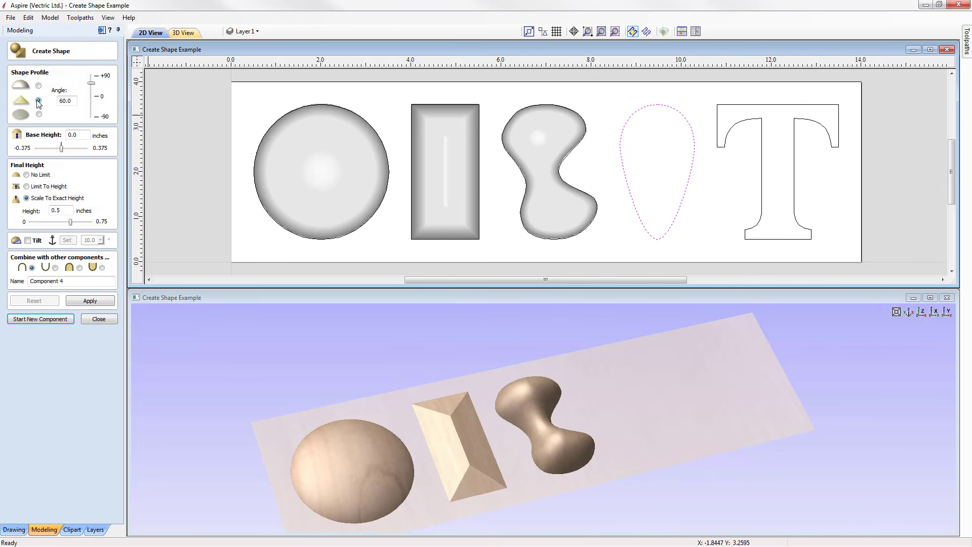
{"action": "double_click", "coordinate": [68, 101]}
{"action": "type", "text": "30"}
{"action": "left_click", "coordinate": [76, 133]}
{"action": "type", "text": "25"}
{"action": "left_click_drag", "start_coordinate": [57, 209], "coordinate": [65, 210]}
{"action": "type", "text": "25"}
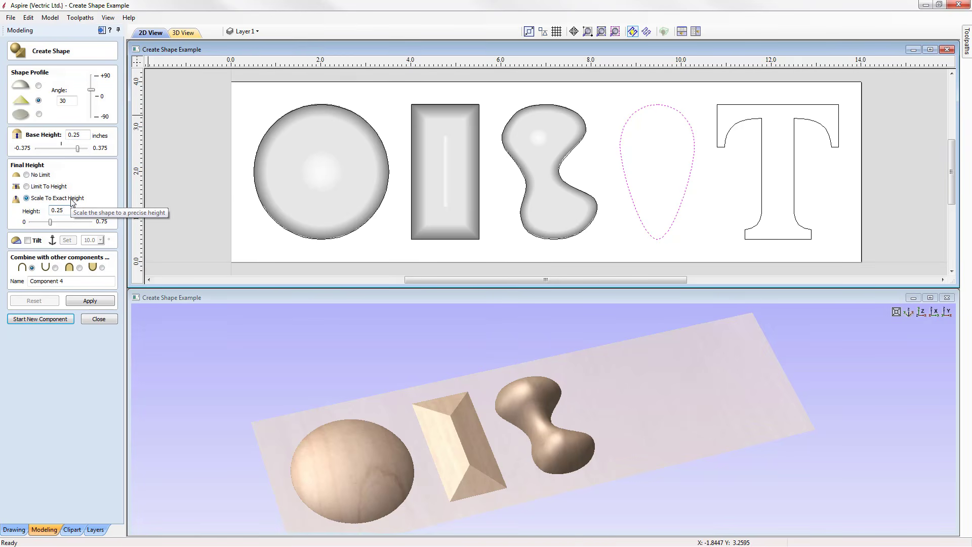
{"action": "left_click", "coordinate": [86, 303]}
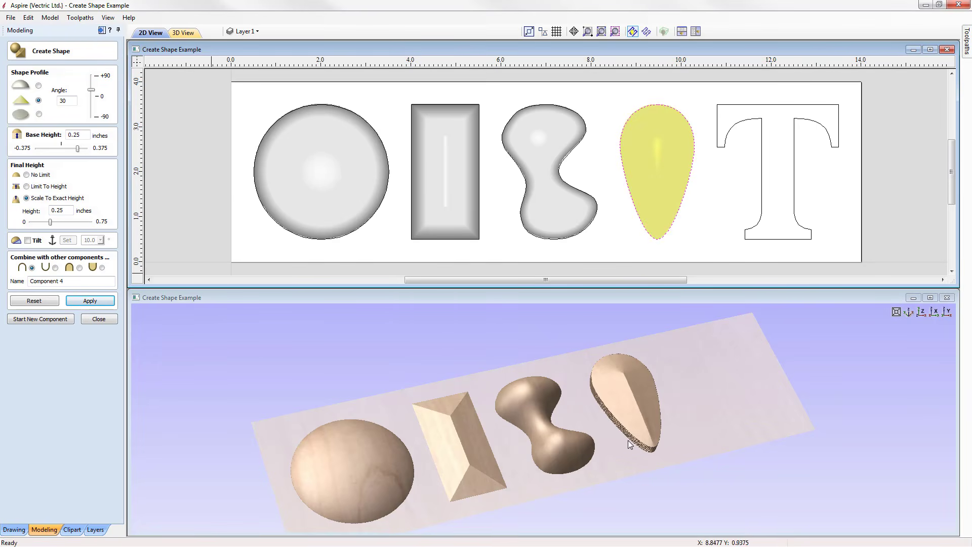
Close off the teardrop as its own component and start a new one.
{"action": "left_click_drag", "start_coordinate": [597, 450], "coordinate": [637, 437]}
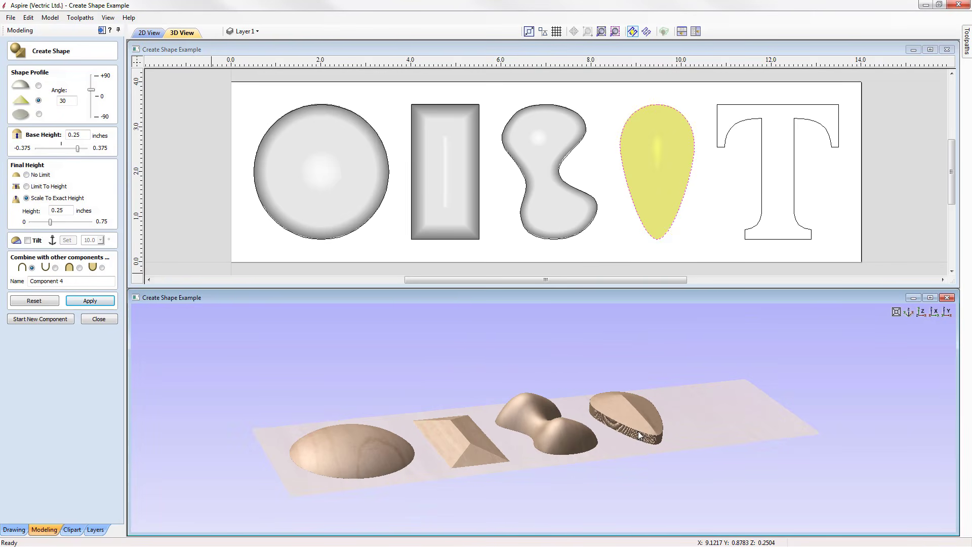
{"action": "left_click_drag", "start_coordinate": [628, 433], "coordinate": [604, 481]}
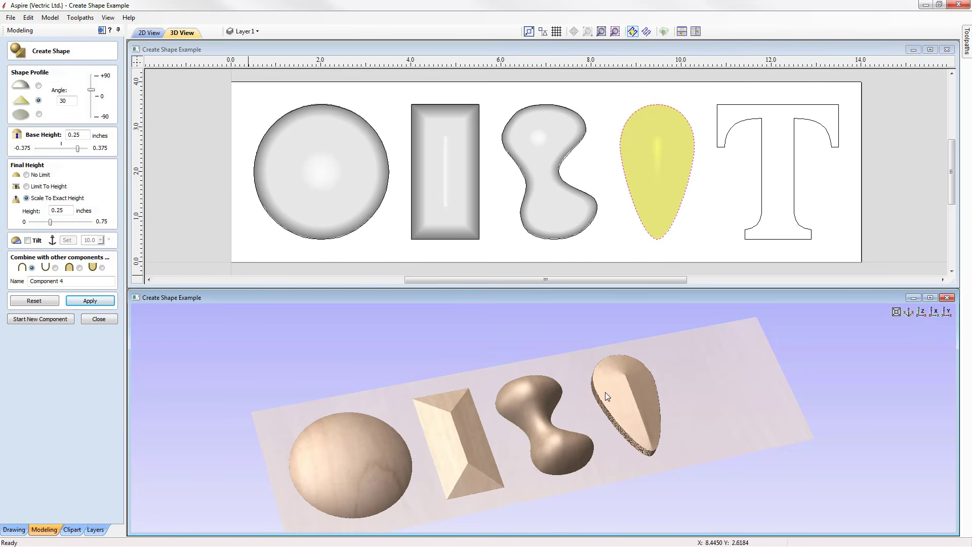
{"action": "left_click", "coordinate": [907, 313]}
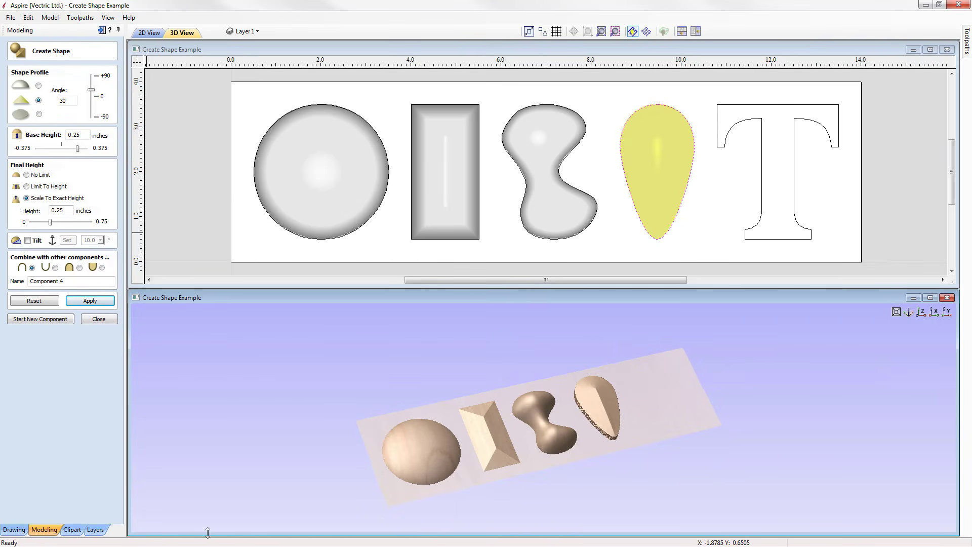
{"action": "left_click", "coordinate": [41, 318]}
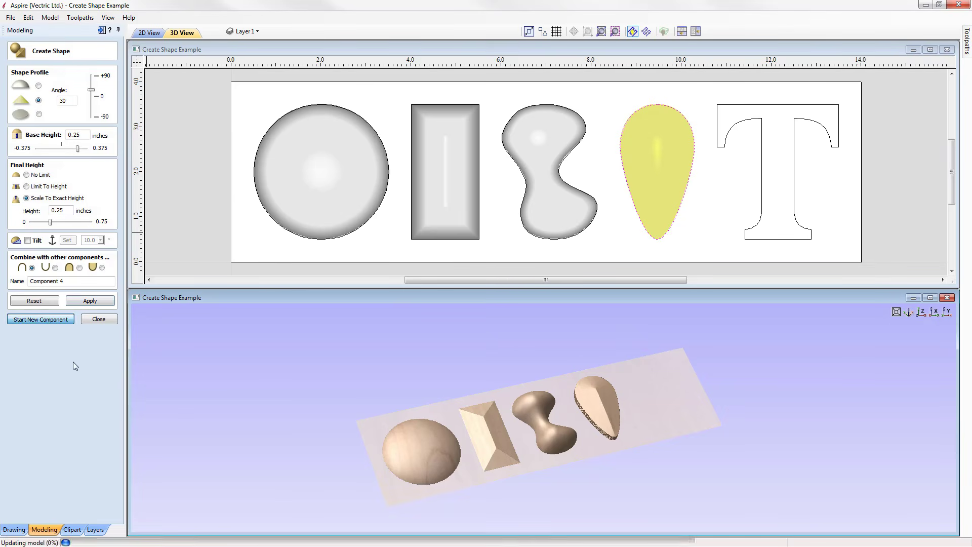
{"action": "left_click", "coordinate": [910, 315]}
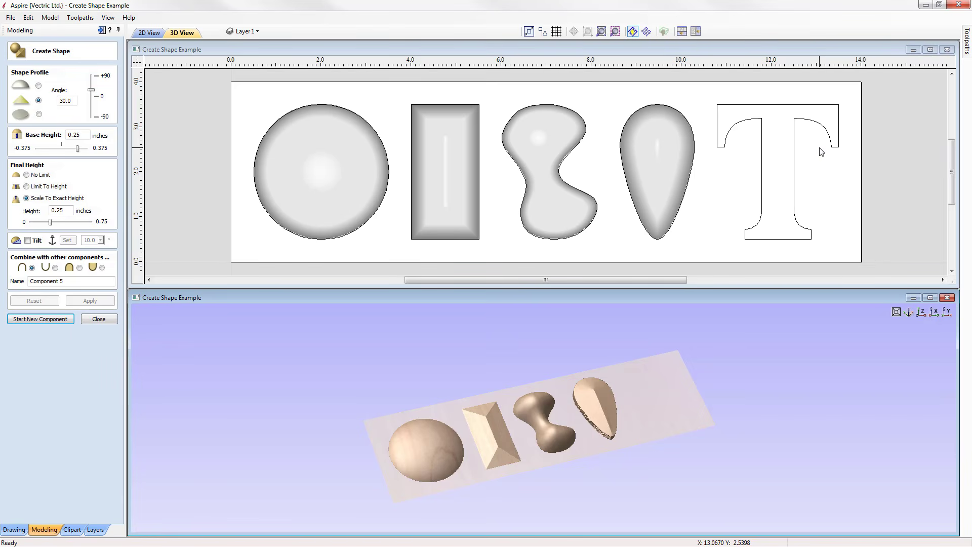
Apply an angular 45-degree profile to the letter T with a 0.1-inch base height, limiting its final height to 0.1 inches.
{"action": "left_click", "coordinate": [759, 108]}
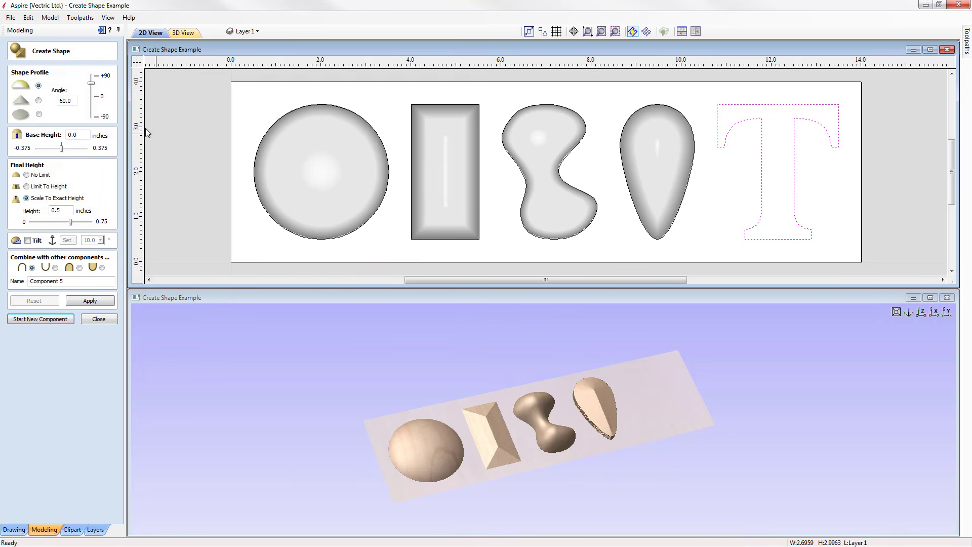
{"action": "left_click", "coordinate": [39, 100]}
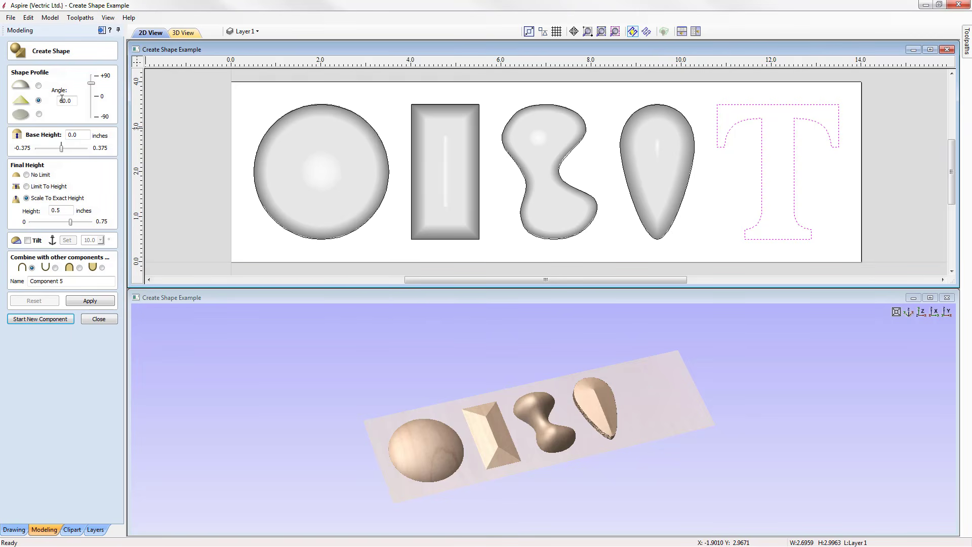
{"action": "left_click_drag", "start_coordinate": [73, 99], "coordinate": [40, 99]}
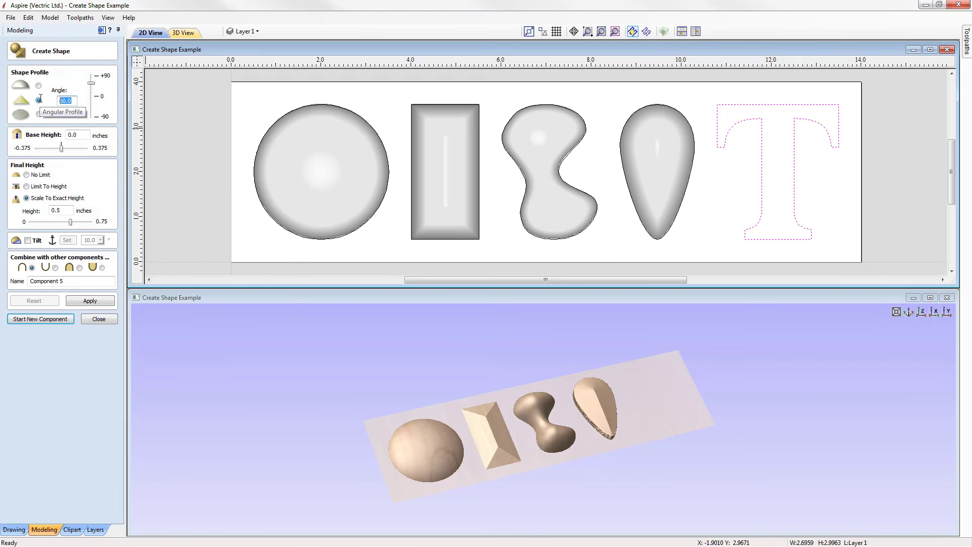
{"action": "type", "text": "45"}
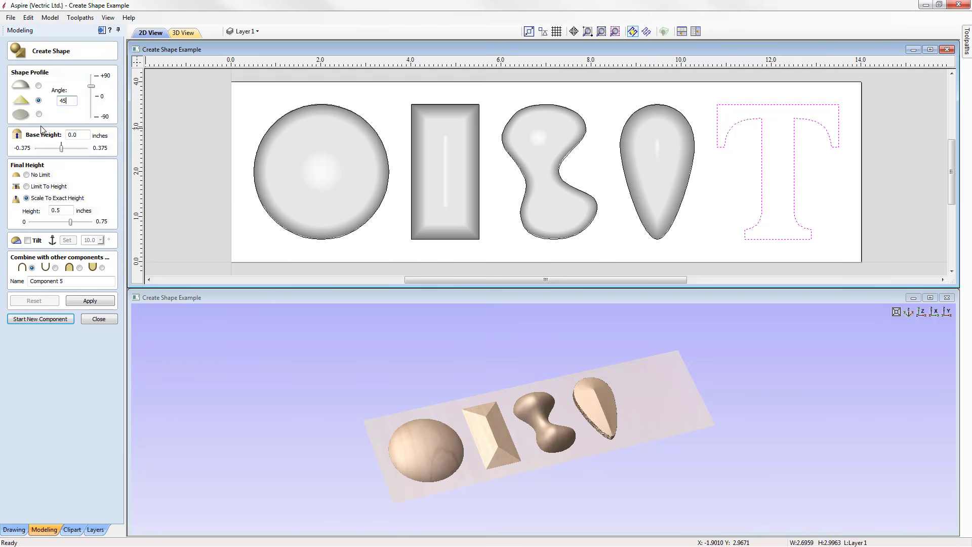
{"action": "left_click", "coordinate": [75, 135]}
{"action": "left_click_drag", "start_coordinate": [75, 134], "coordinate": [80, 135]}
{"action": "type", "text": "1"}
{"action": "left_click", "coordinate": [32, 187]}
{"action": "left_click_drag", "start_coordinate": [56, 209], "coordinate": [64, 210]}
{"action": "type", "text": ".1"}
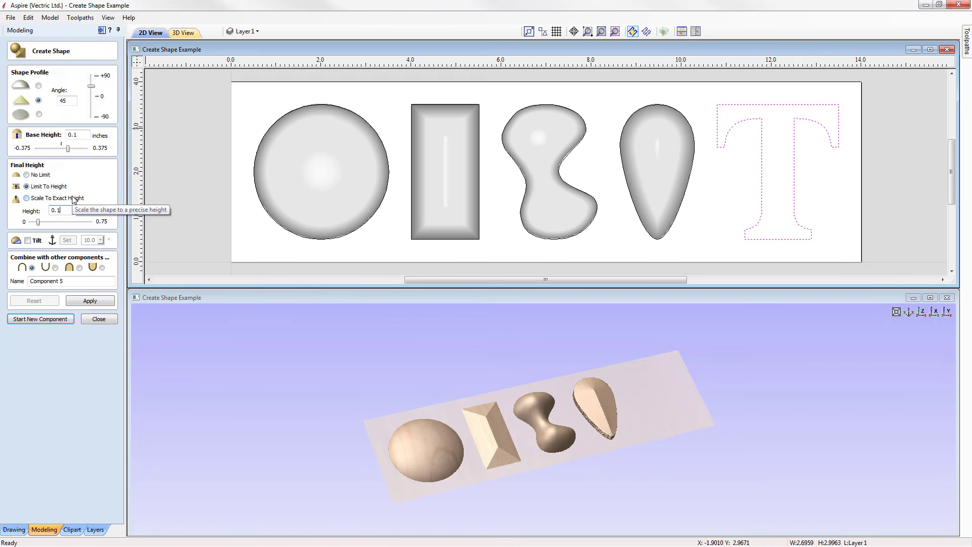
{"action": "left_click", "coordinate": [90, 300]}
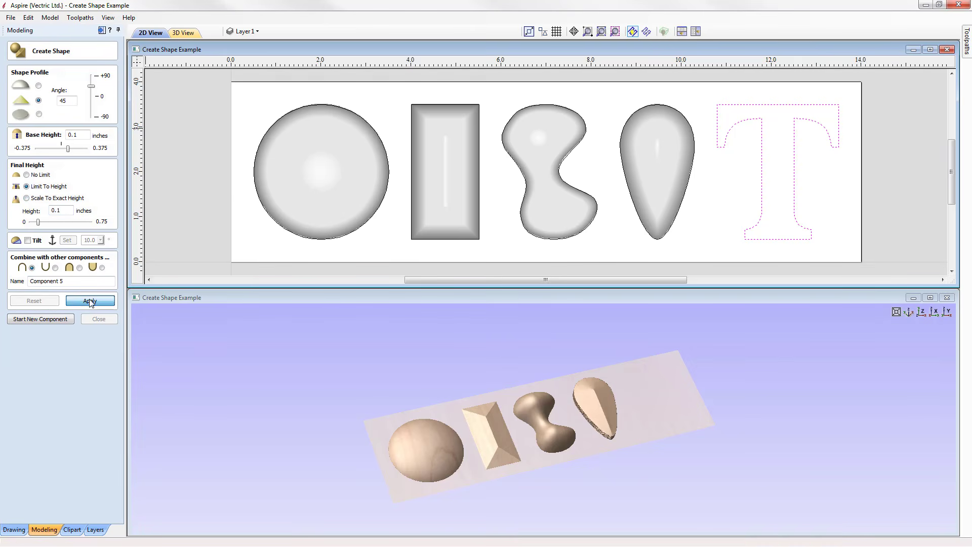
Inspect the letter T's raised shape up close and finish it as its own component by closing Create Shape.
{"action": "scroll", "coordinate": [712, 450], "scroll_direction": "up", "scroll_amount": 3}
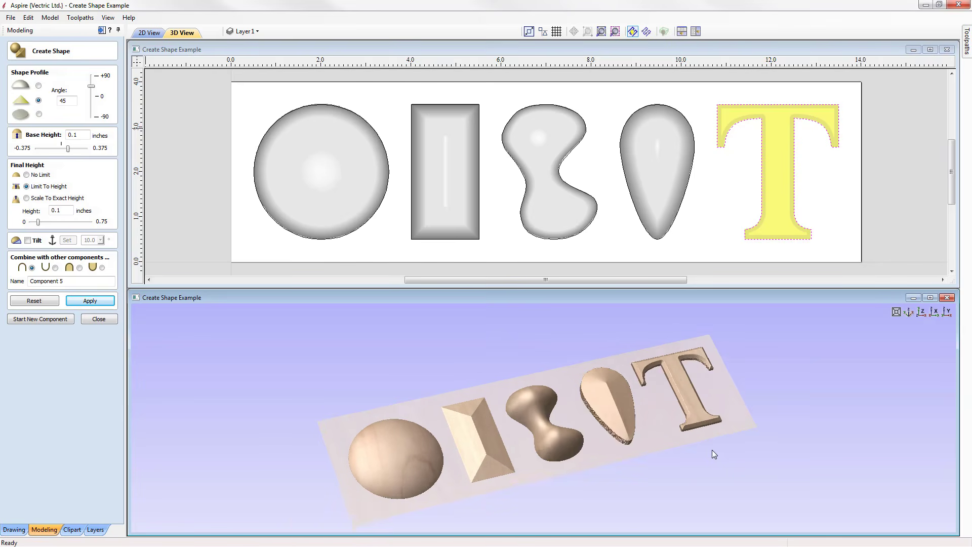
{"action": "middle_click_drag", "start_coordinate": [650, 418], "coordinate": [411, 428]}
{"action": "scroll", "coordinate": [516, 406], "scroll_direction": "up", "scroll_amount": 2}
{"action": "middle_click_drag", "start_coordinate": [517, 397], "coordinate": [622, 475]}
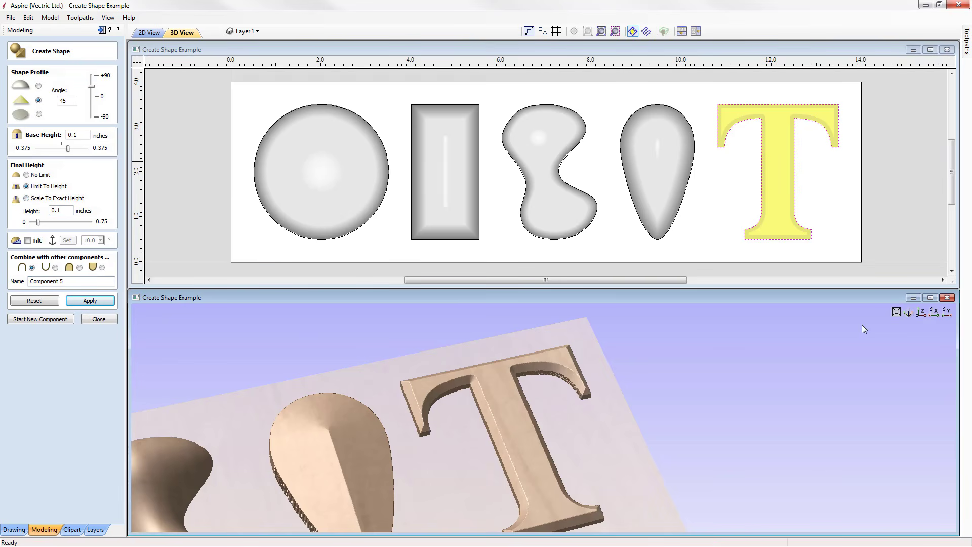
{"action": "left_click", "coordinate": [909, 313]}
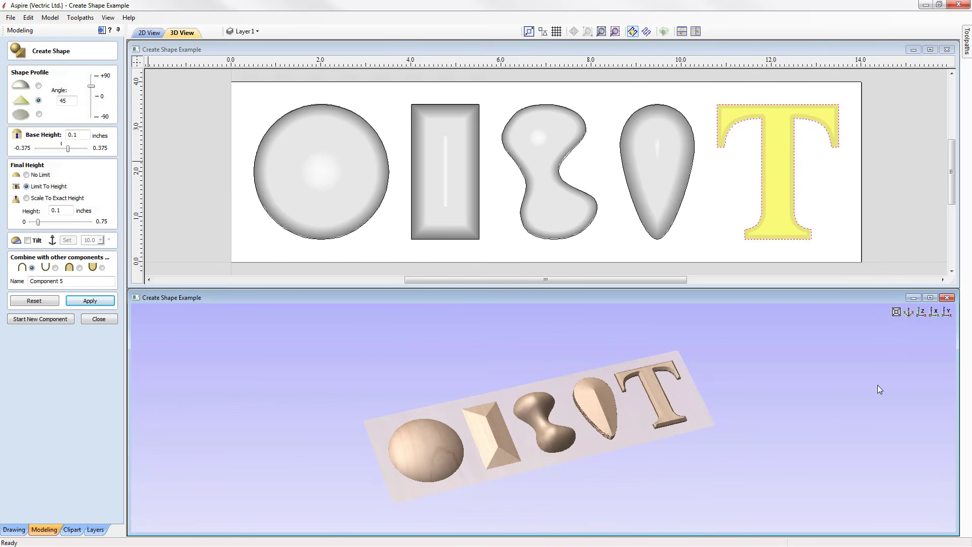
{"action": "left_click", "coordinate": [100, 318]}
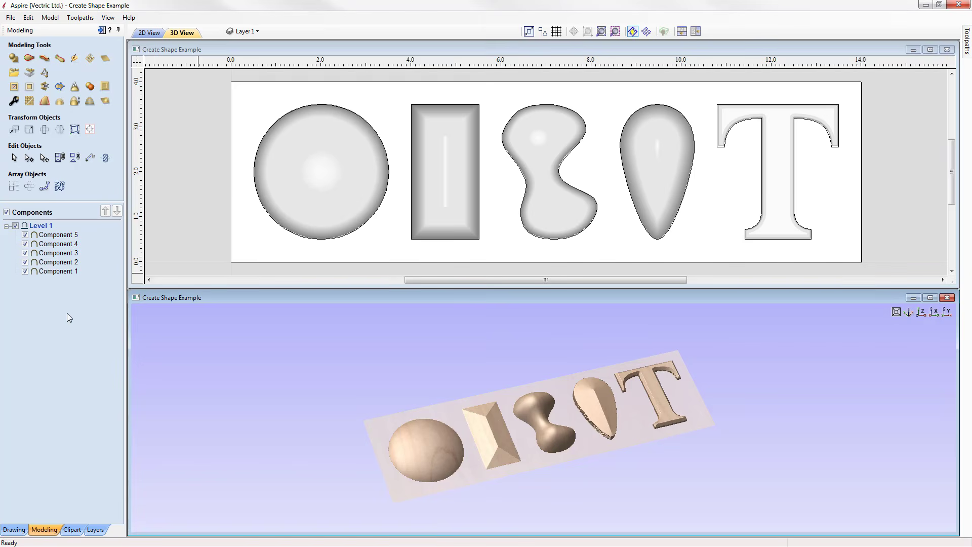
Highlight the individual components one after another to examine how each entry corresponds to its shape in 2D and 3D.
{"action": "left_click", "coordinate": [59, 271]}
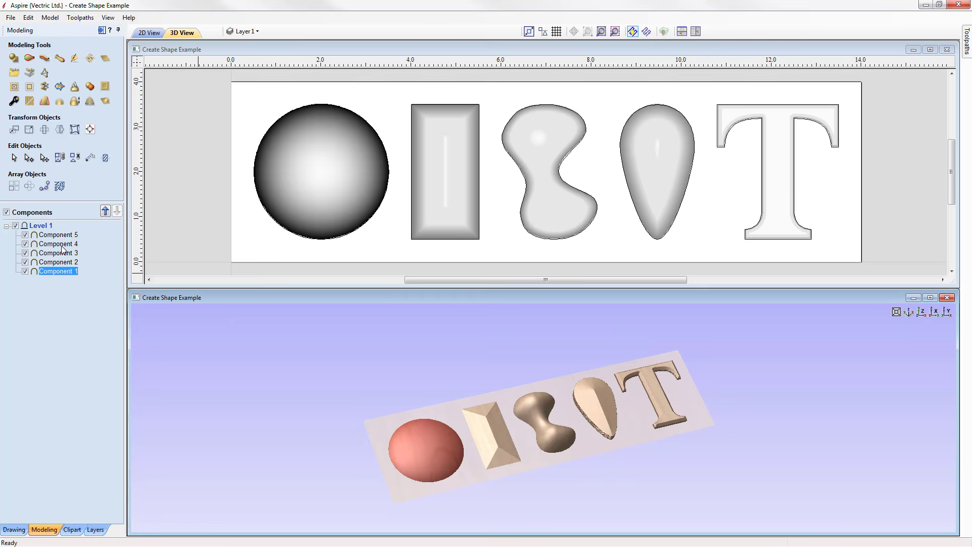
{"action": "left_click", "coordinate": [63, 247]}
{"action": "left_click", "coordinate": [63, 253]}
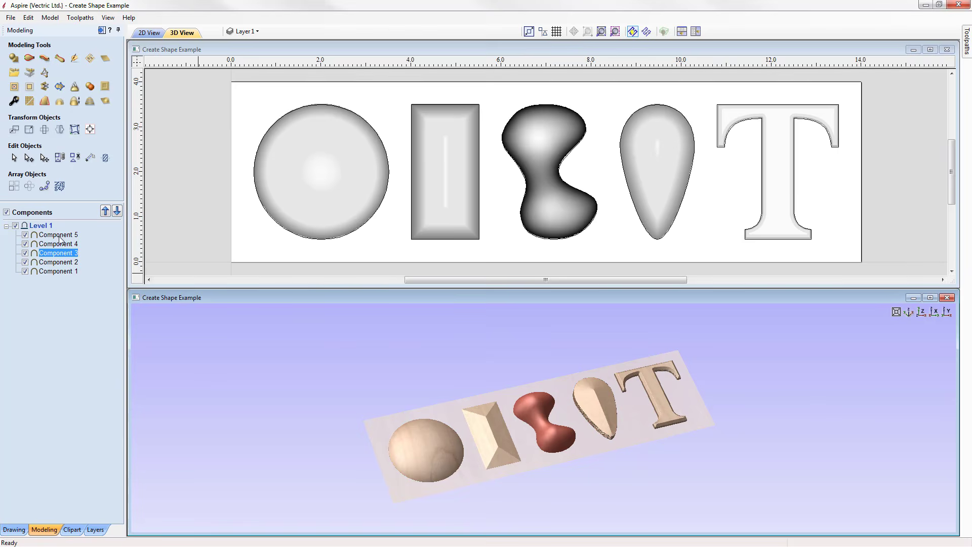
{"action": "left_click", "coordinate": [60, 235]}
{"action": "left_click", "coordinate": [65, 263]}
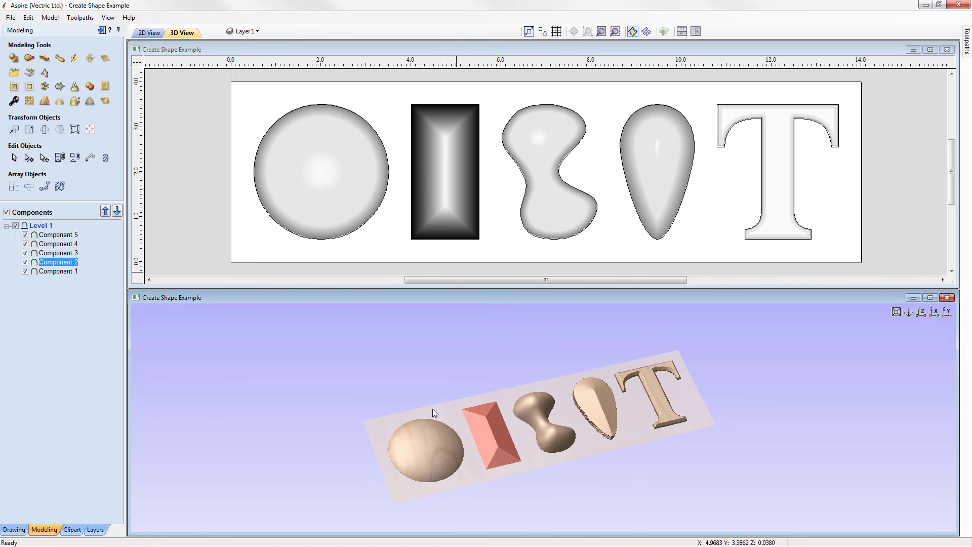
{"action": "left_click", "coordinate": [558, 123]}
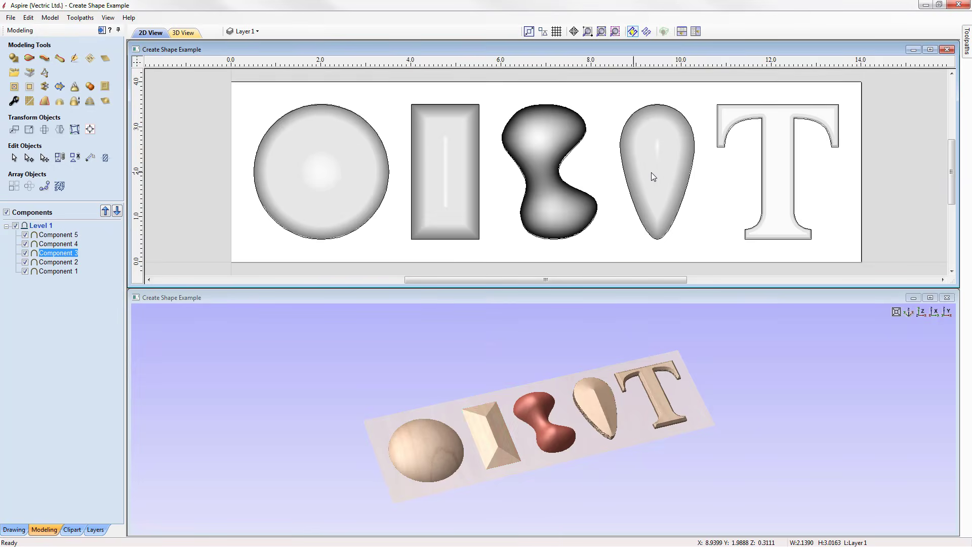
{"action": "left_click", "coordinate": [667, 153]}
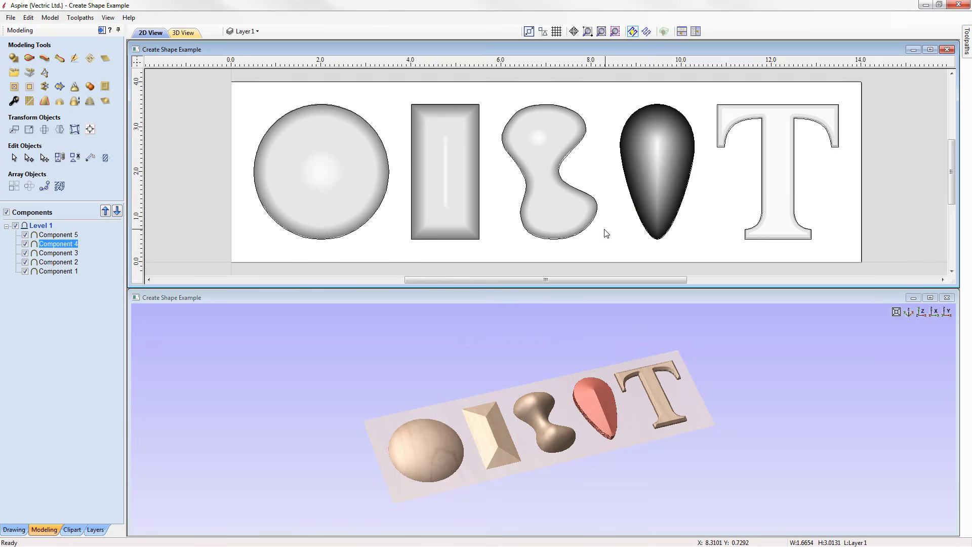
{"action": "left_click", "coordinate": [481, 425]}
{"action": "left_click", "coordinate": [424, 442]}
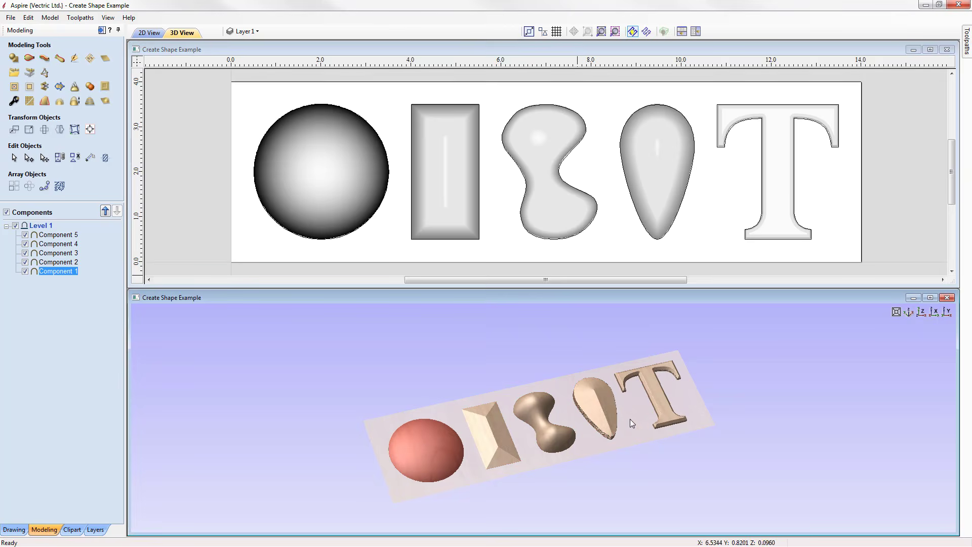
{"action": "left_click", "coordinate": [652, 378]}
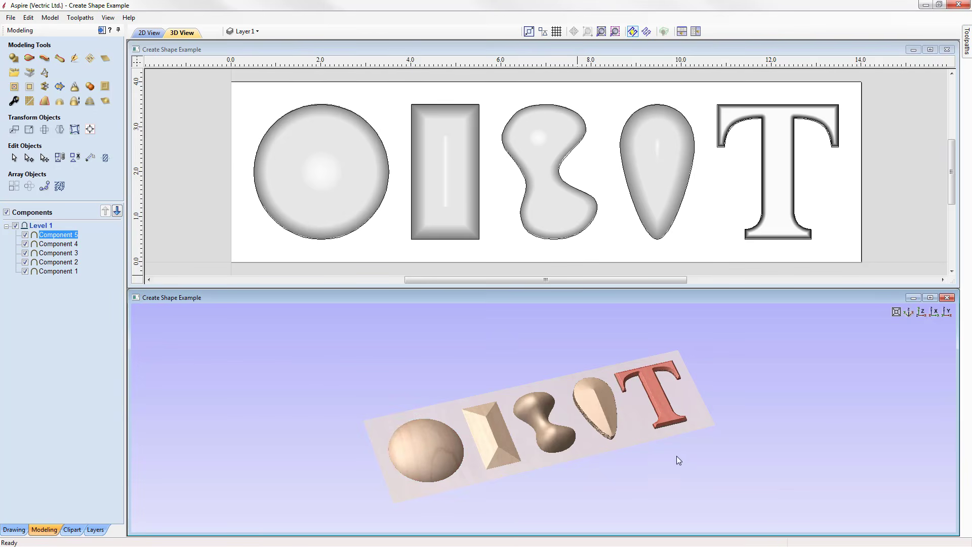
{"action": "left_click", "coordinate": [697, 414]}
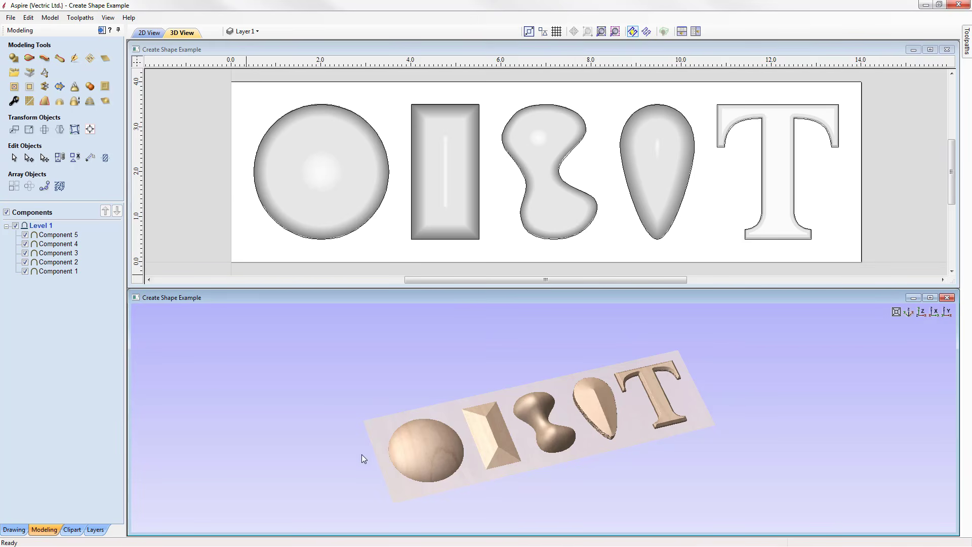
Delete all five components, Component 1 through Component 5, from Level 1.
{"action": "left_click", "coordinate": [62, 236]}
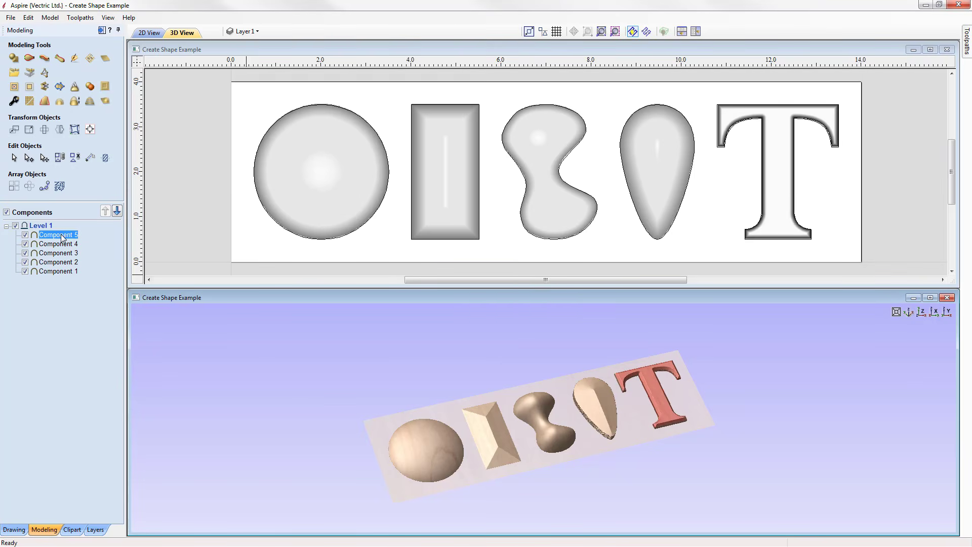
{"action": "left_click", "coordinate": [67, 272], "text": "shift"}
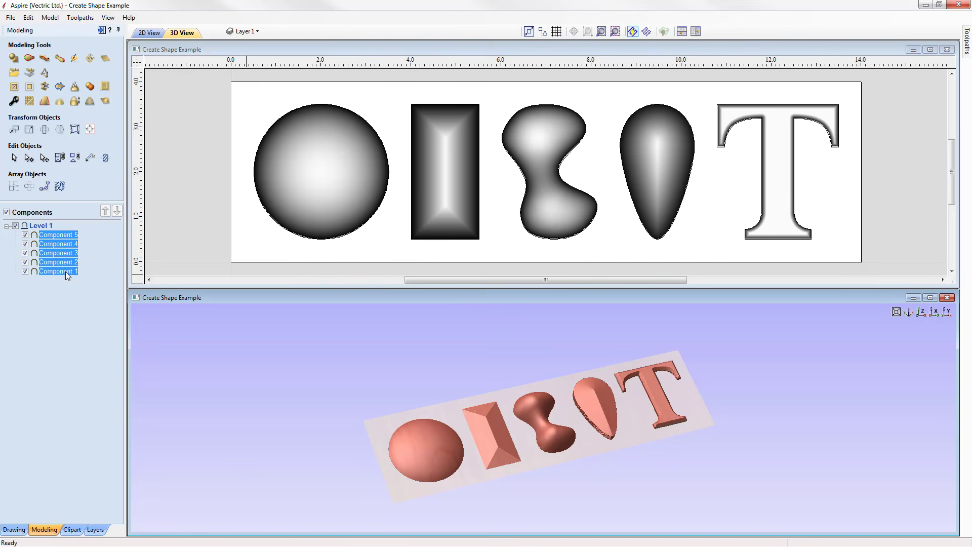
{"action": "right_click", "coordinate": [66, 272]}
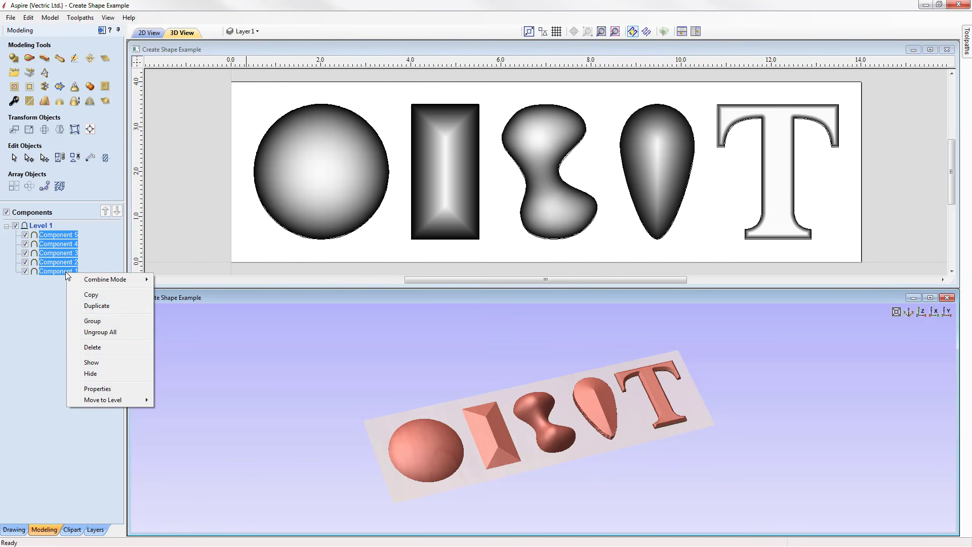
{"action": "left_click", "coordinate": [108, 349]}
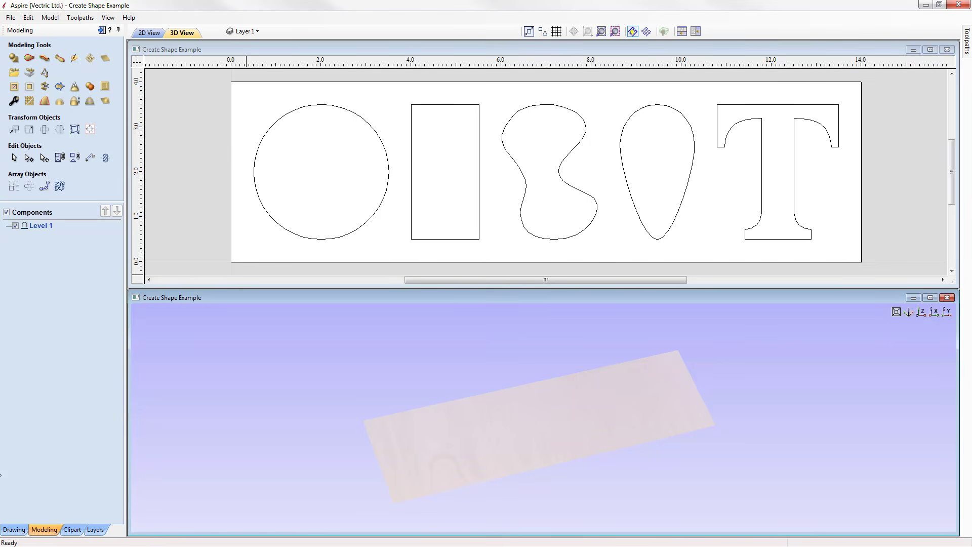
Move the circle vector sideways so that it overlaps the left half of the rectangle.
{"action": "left_click", "coordinate": [338, 106]}
{"action": "left_click", "coordinate": [338, 108]}
{"action": "left_click_drag", "start_coordinate": [322, 171], "coordinate": [377, 173]}
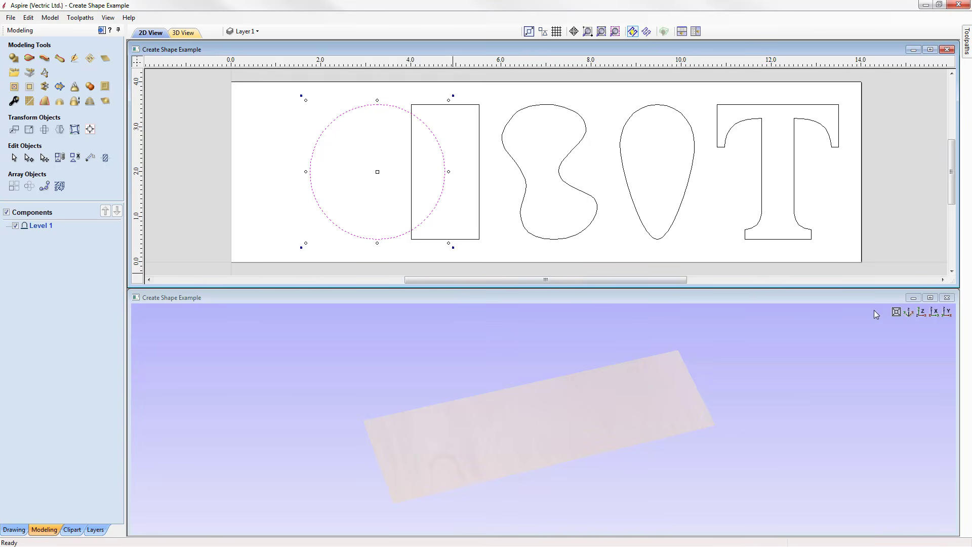
{"action": "left_click", "coordinate": [921, 312]}
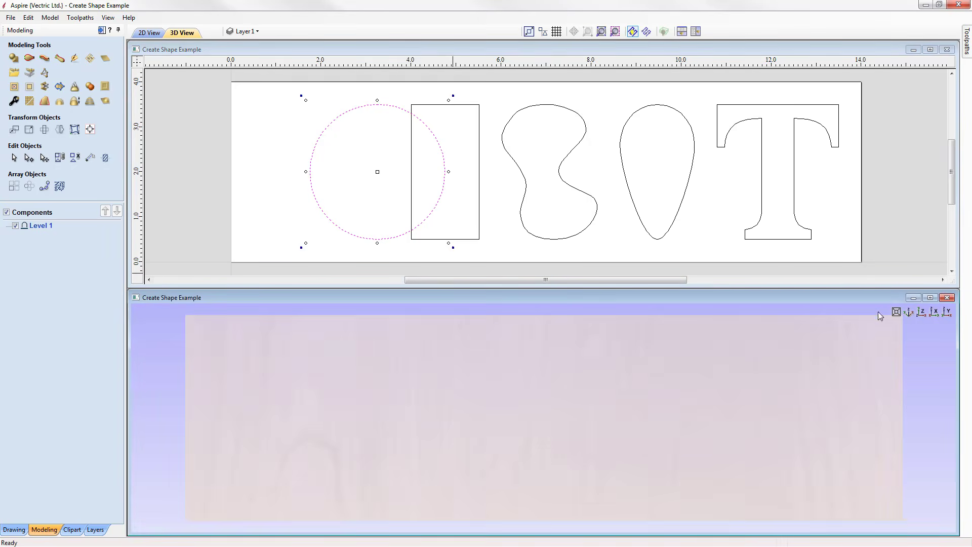
Apply a rounded 30-degree profile with no height limit to the rectangle, and close it off as its own component.
{"action": "left_click", "coordinate": [478, 107]}
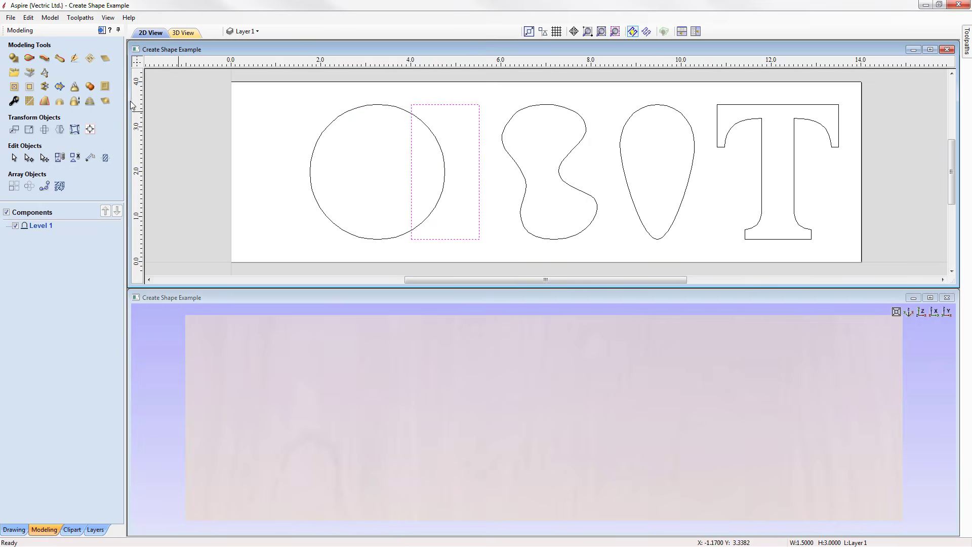
{"action": "left_click", "coordinate": [13, 59]}
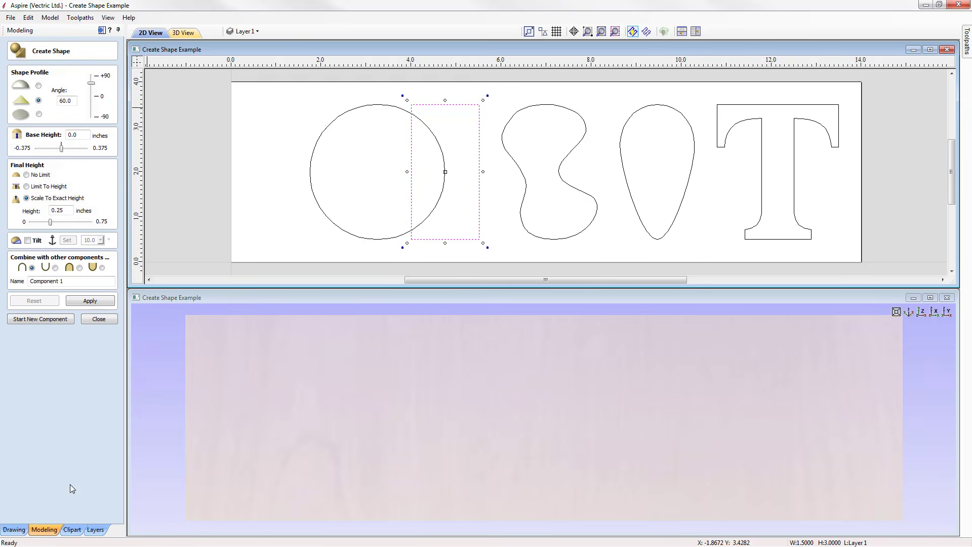
{"action": "left_click", "coordinate": [39, 86]}
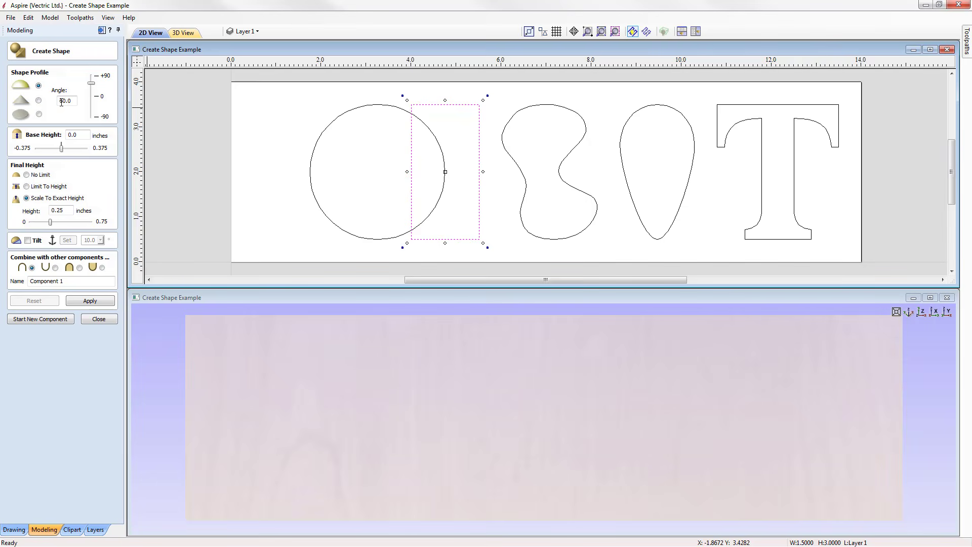
{"action": "left_click_drag", "start_coordinate": [75, 100], "coordinate": [56, 98]}
{"action": "type", "text": "30"}
{"action": "left_click", "coordinate": [42, 178]}
{"action": "left_click", "coordinate": [90, 300]}
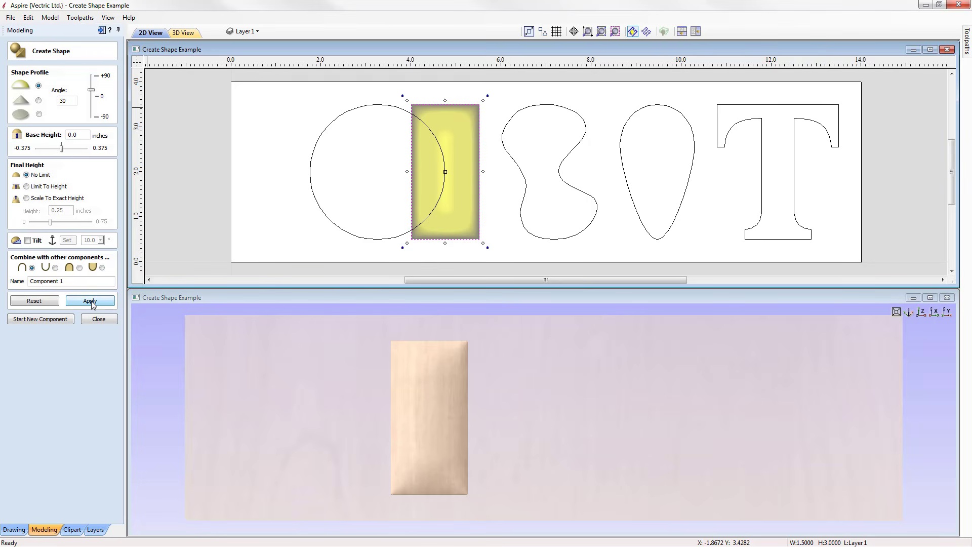
{"action": "left_click", "coordinate": [45, 320]}
Apply a rounded 30-degree profile with no height limit to the overlapping circle as an added component.
{"action": "left_click", "coordinate": [378, 105]}
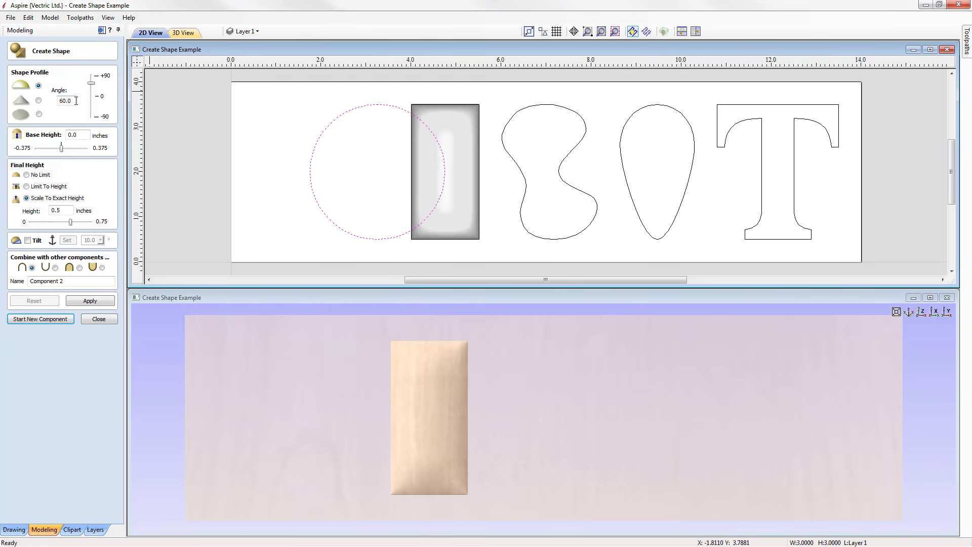
{"action": "double_click", "coordinate": [56, 100]}
{"action": "type", "text": "30"}
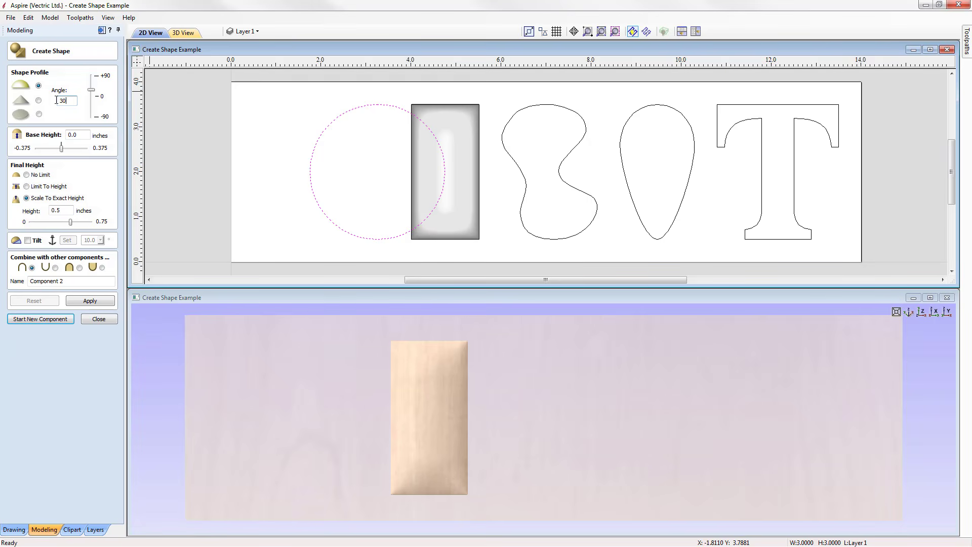
{"action": "left_click", "coordinate": [36, 175]}
{"action": "left_click", "coordinate": [90, 301]}
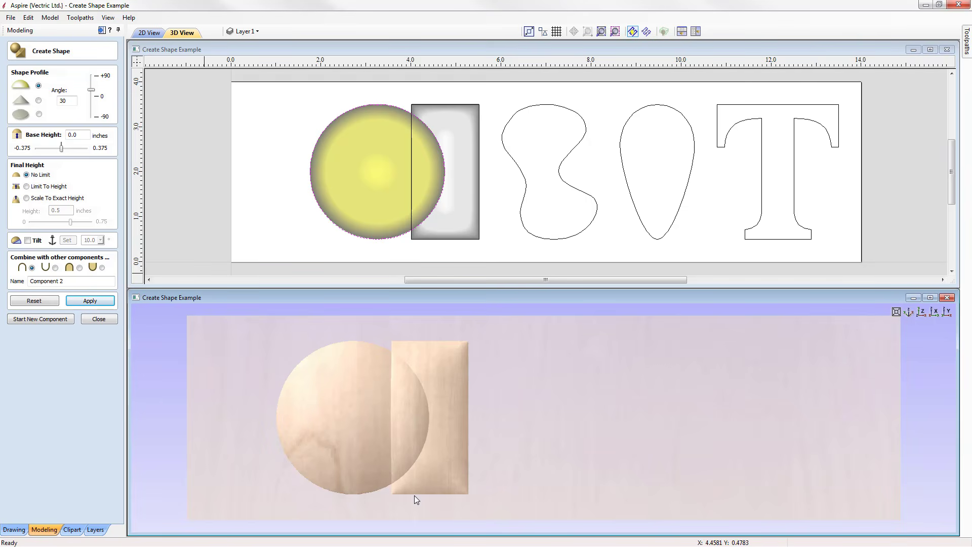
Inspect the overlap between the circle and rectangle, and change the circle's combine mode from add to merge.
{"action": "left_click_drag", "start_coordinate": [415, 495], "coordinate": [423, 396]}
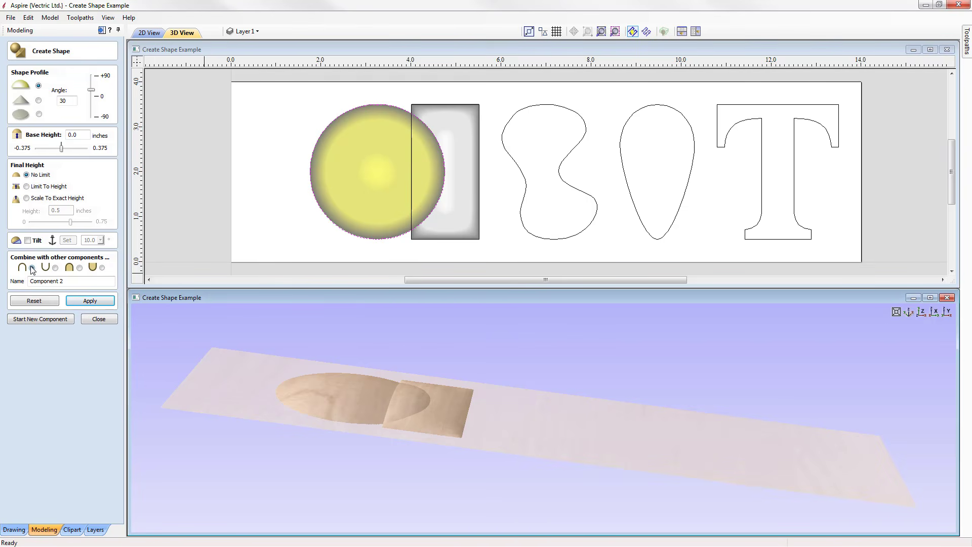
{"action": "left_click", "coordinate": [921, 312]}
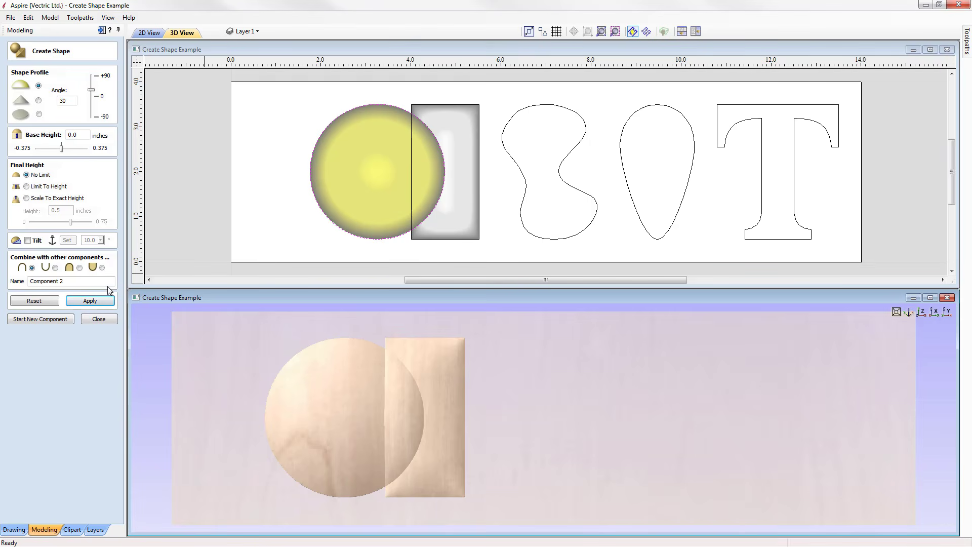
{"action": "left_click", "coordinate": [79, 267]}
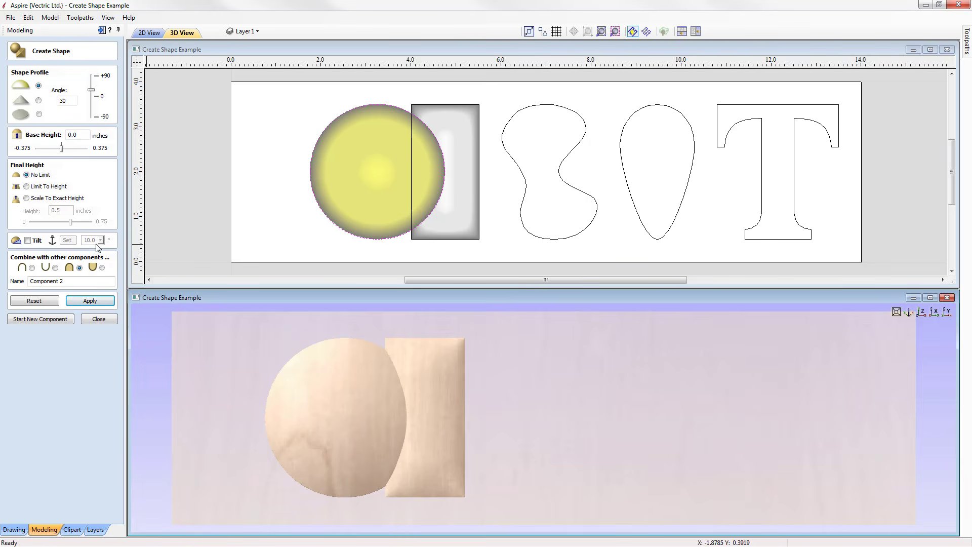
Enable a 10-degree tilt for the circle, with its direction running horizontally from just outside its left edge to the rectangle's right side.
{"action": "left_click", "coordinate": [27, 241]}
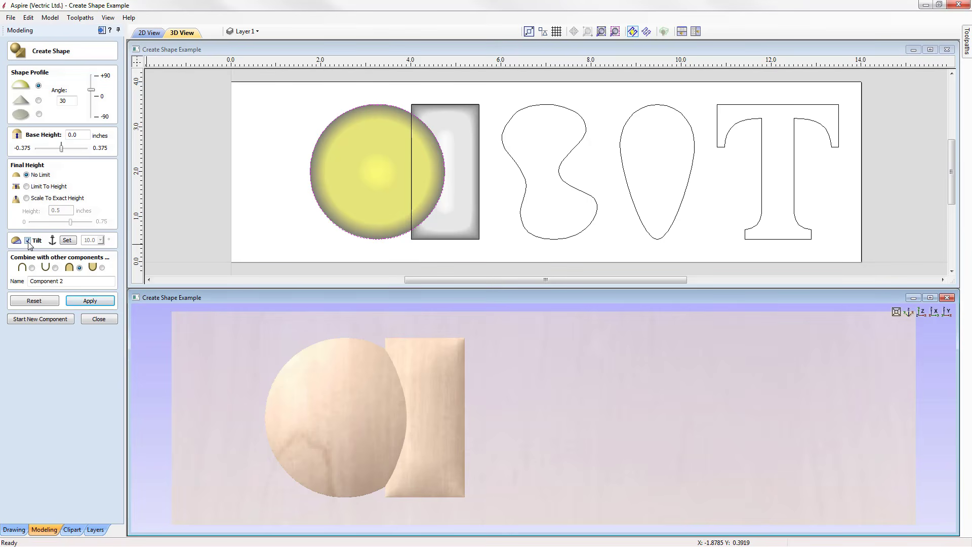
{"action": "left_click", "coordinate": [68, 241]}
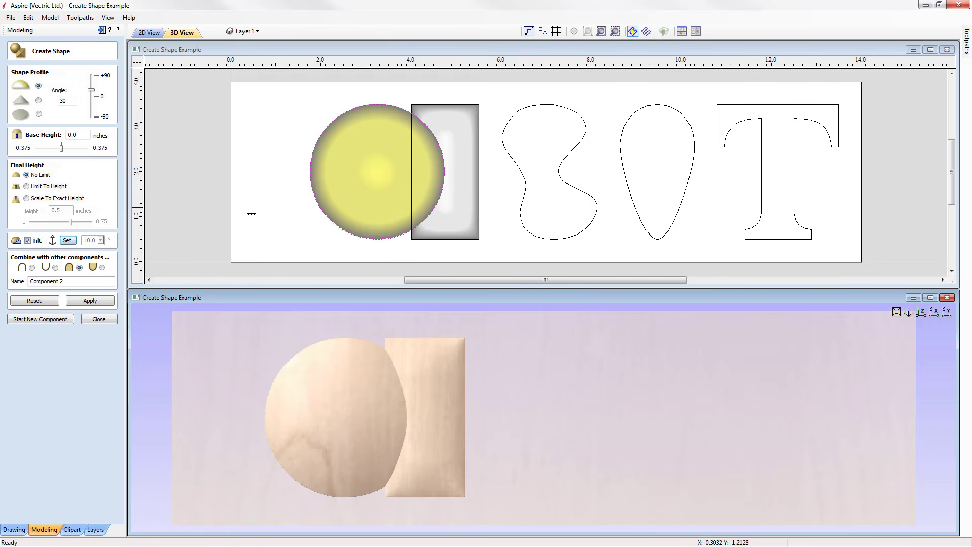
{"action": "left_click", "coordinate": [301, 172]}
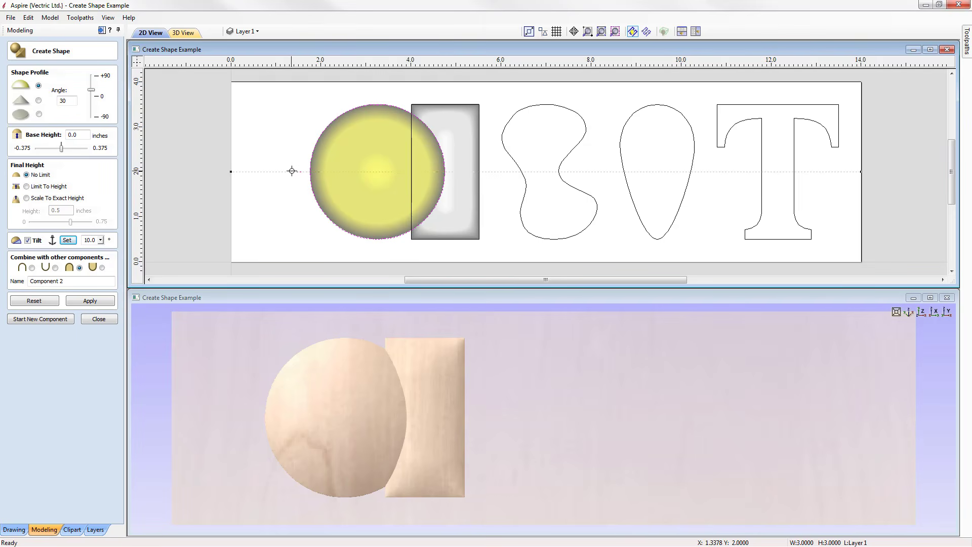
{"action": "left_click", "coordinate": [474, 171]}
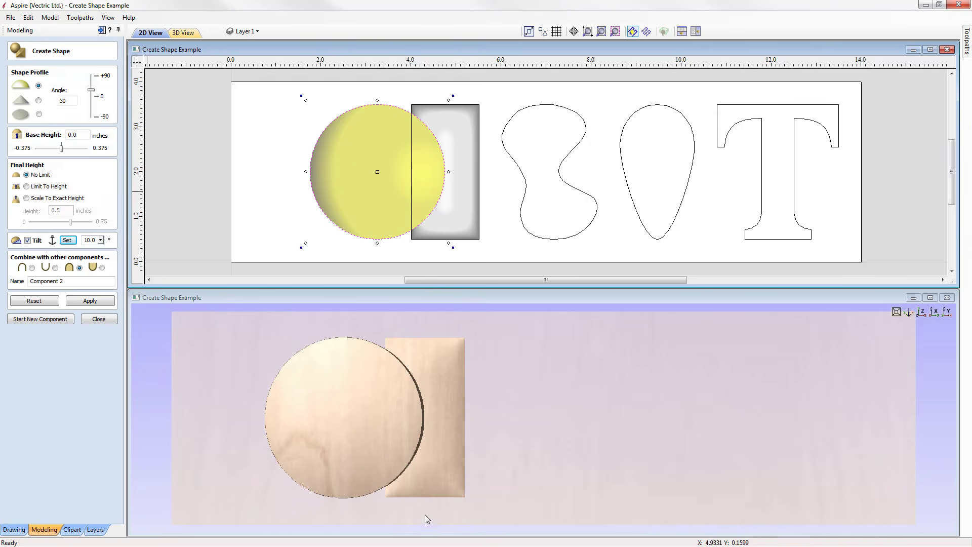
Examine the tilted circle against the rectangle in 3D, and set the circle's tilt angle to 5 degrees.
{"action": "left_click_drag", "start_coordinate": [420, 512], "coordinate": [603, 438]}
{"action": "left_click_drag", "start_coordinate": [527, 443], "coordinate": [258, 425]}
{"action": "left_click_drag", "start_coordinate": [327, 436], "coordinate": [326, 447]}
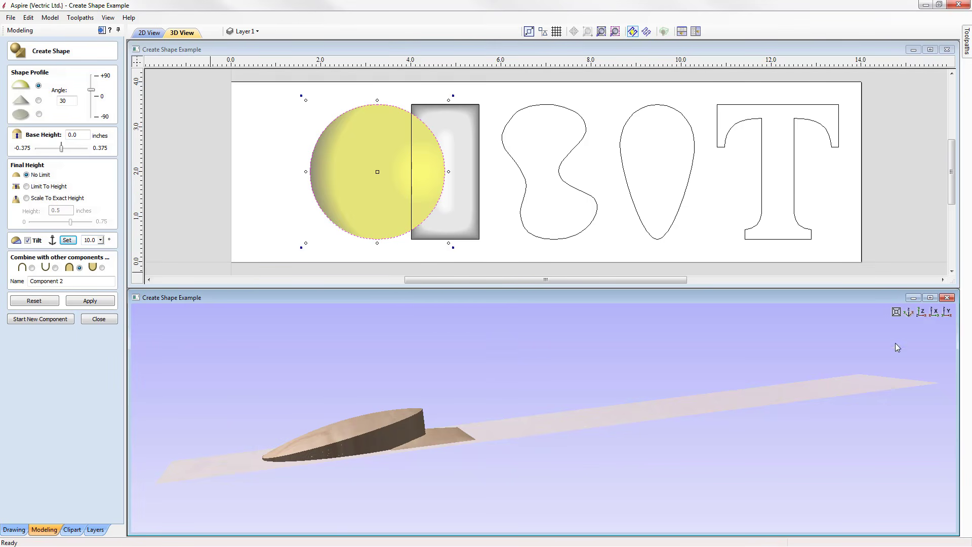
{"action": "left_click_drag", "start_coordinate": [879, 394], "coordinate": [840, 416]}
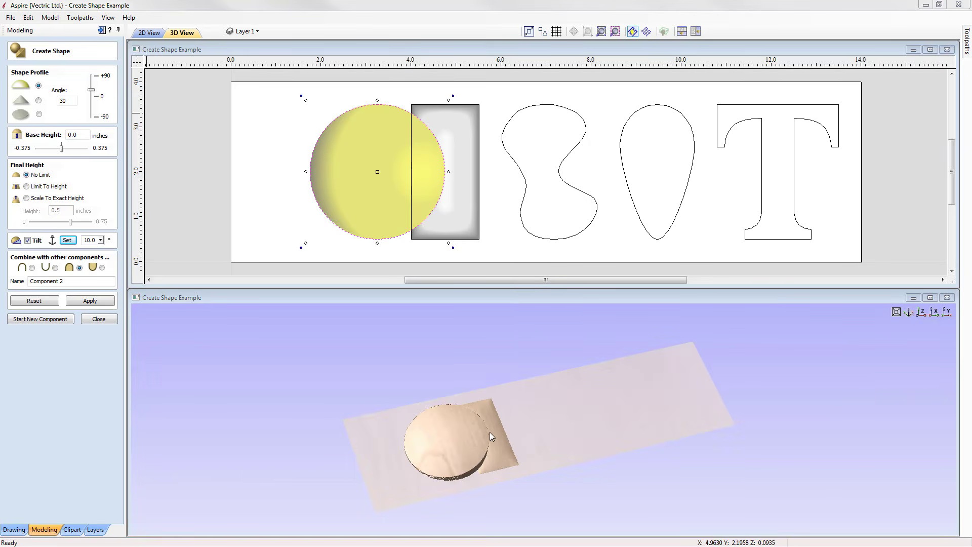
{"action": "left_click_drag", "start_coordinate": [494, 455], "coordinate": [523, 437]}
{"action": "left_click_drag", "start_coordinate": [96, 240], "coordinate": [70, 241]}
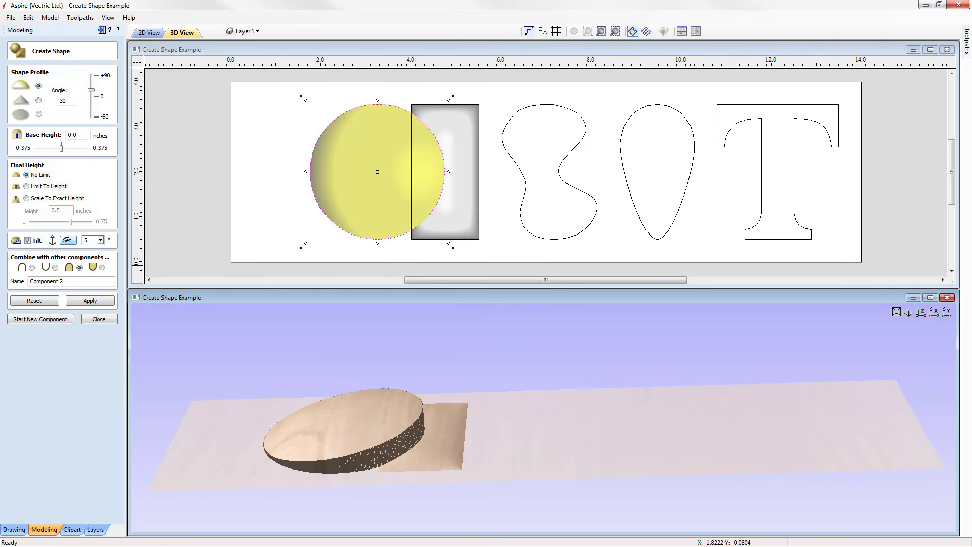
{"action": "left_click", "coordinate": [67, 241]}
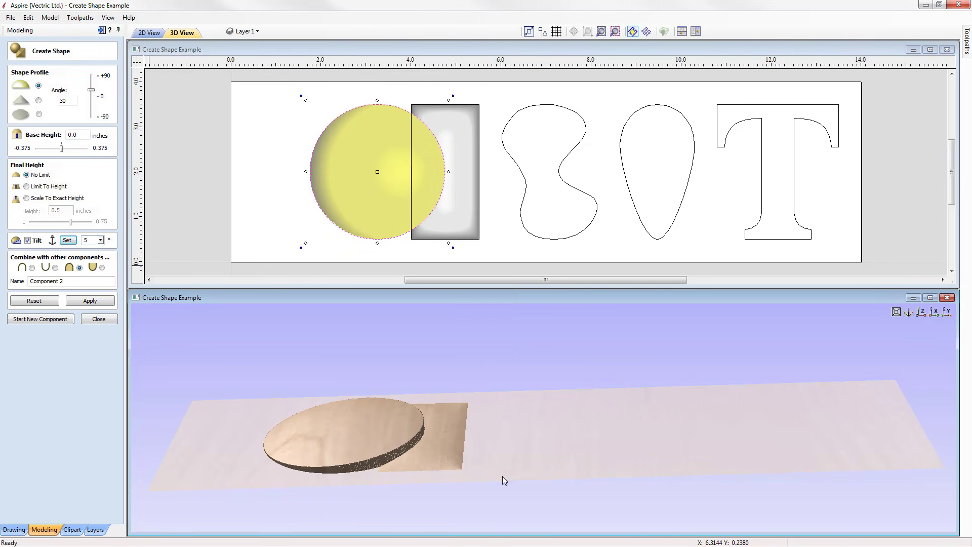
Set the circle's tilt angle to 2.5 degrees, inspect its edge in 3D and close the Create Shape tool.
{"action": "left_click_drag", "start_coordinate": [502, 476], "coordinate": [430, 409]}
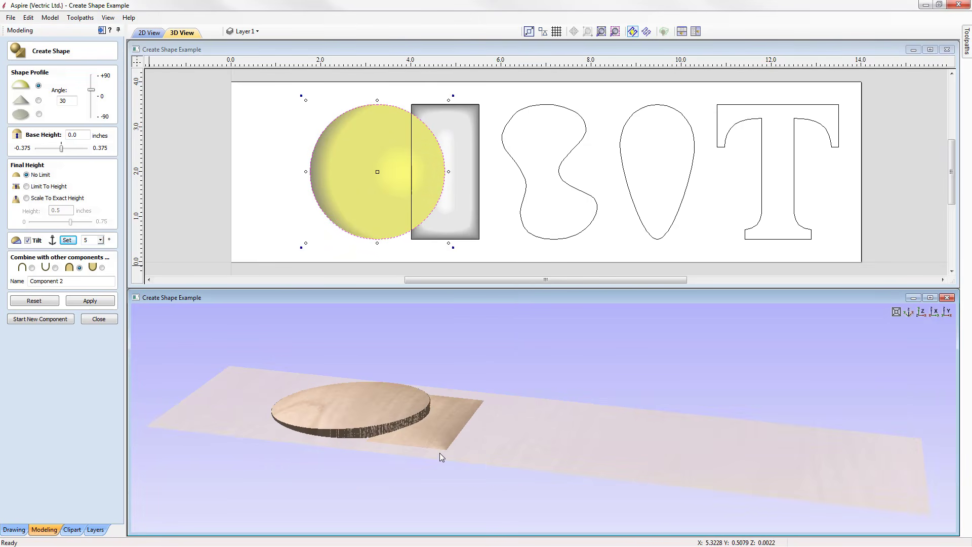
{"action": "left_click_drag", "start_coordinate": [439, 457], "coordinate": [466, 495]}
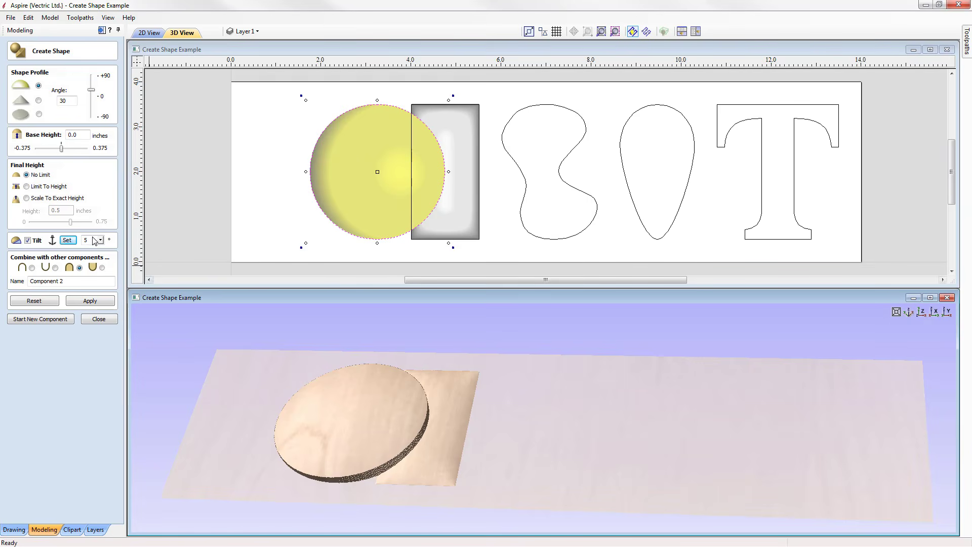
{"action": "left_click_drag", "start_coordinate": [93, 241], "coordinate": [57, 240]}
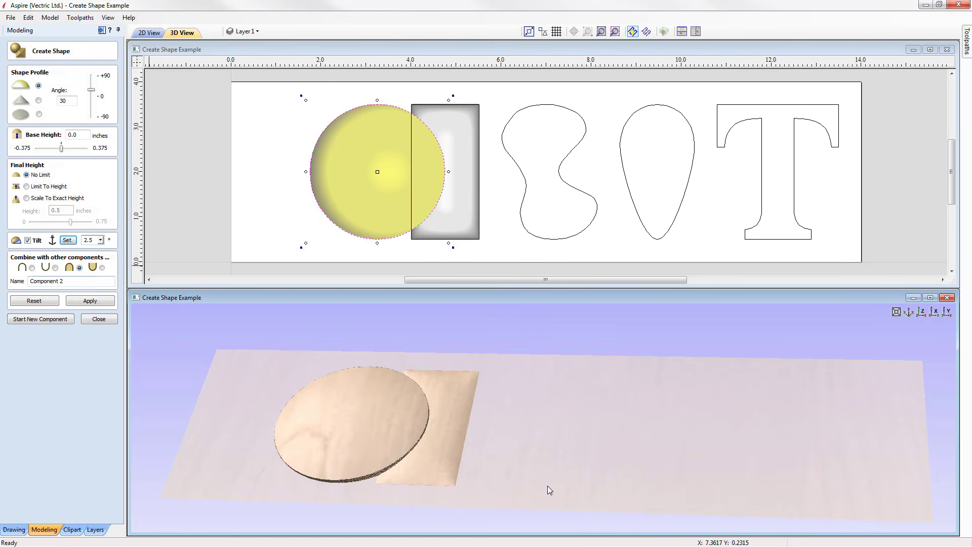
{"action": "left_click_drag", "start_coordinate": [548, 485], "coordinate": [456, 468]}
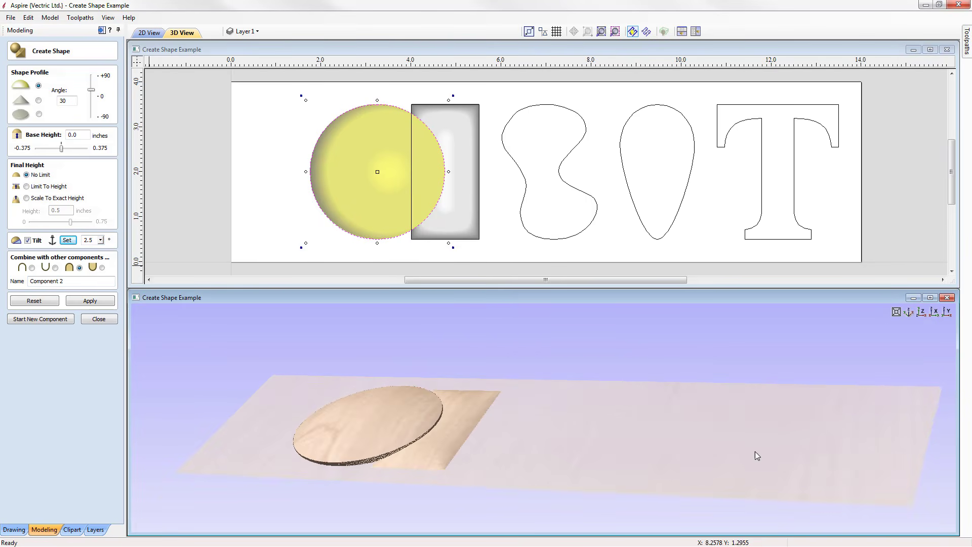
{"action": "left_click", "coordinate": [922, 312]}
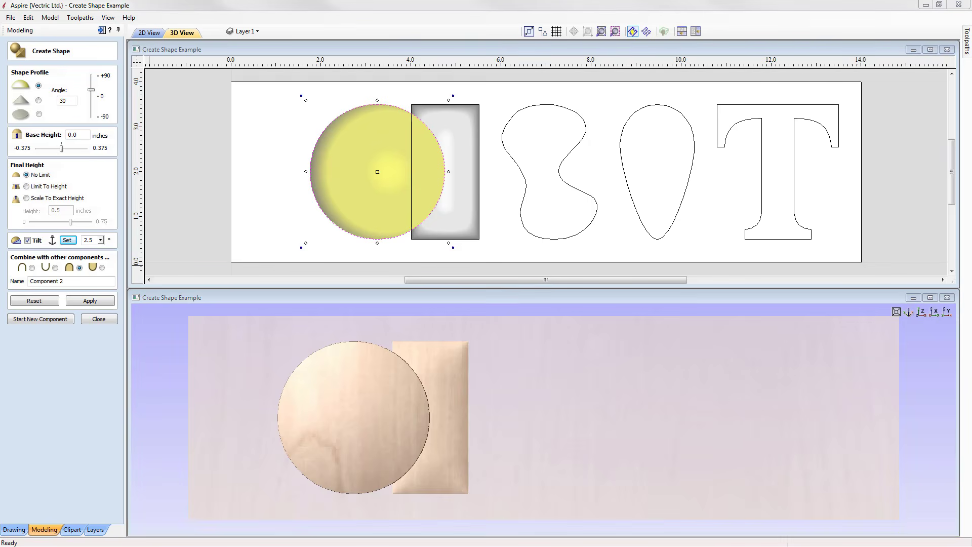
{"action": "left_click", "coordinate": [99, 319]}
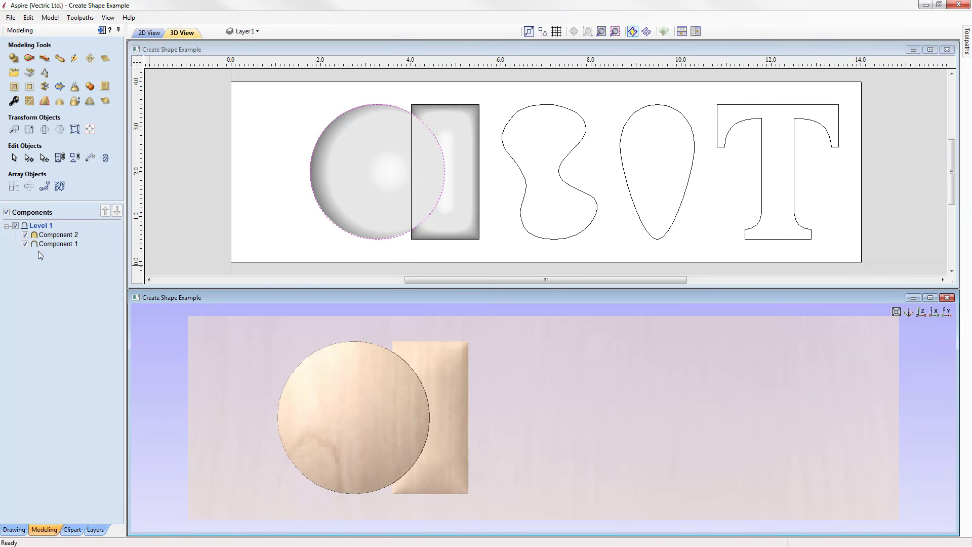
Delete the rectangle's component in the 2D view, keeping its source vector.
{"action": "key", "text": "F2"}
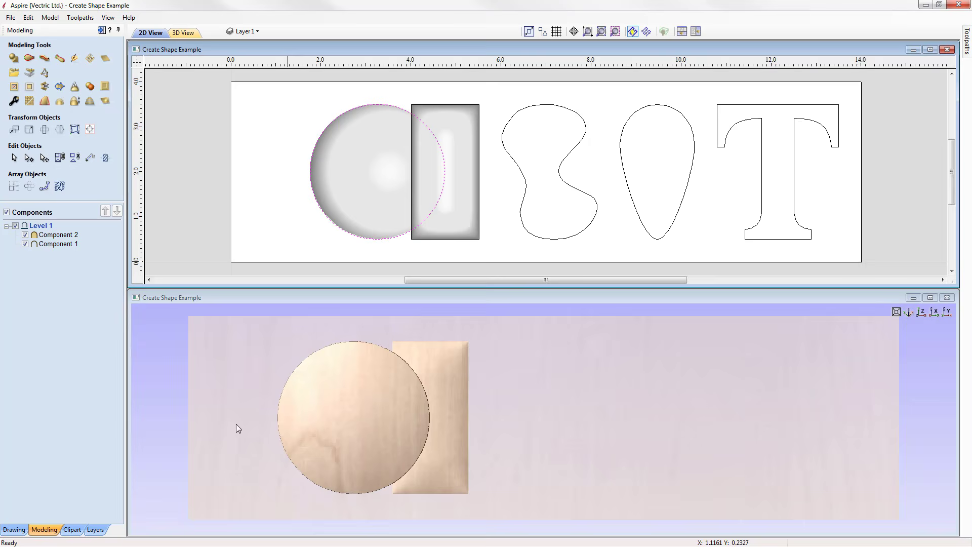
{"action": "left_click", "coordinate": [458, 127]}
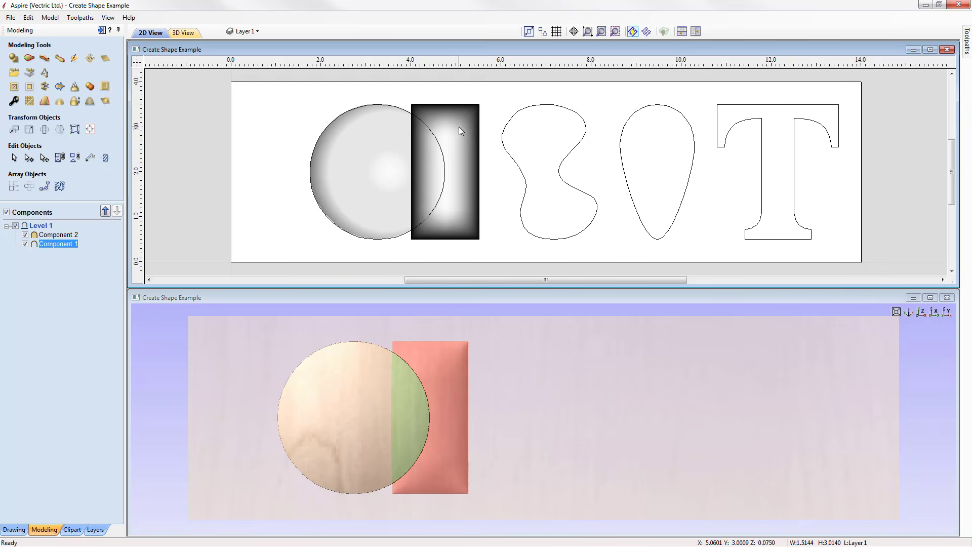
{"action": "key", "text": "Delete"}
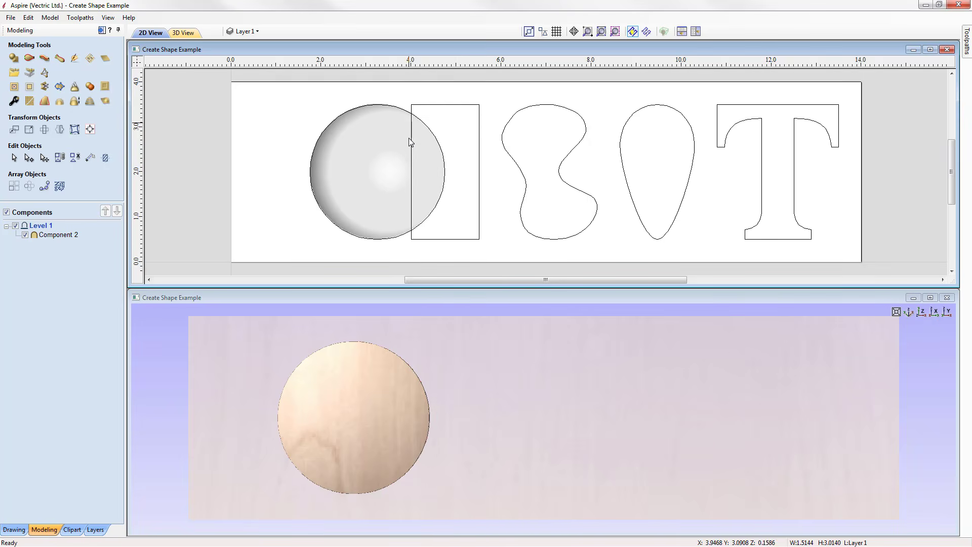
Move the tilted circle component down and left off its source vector, and delete the component.
{"action": "left_click", "coordinate": [375, 162]}
{"action": "left_click", "coordinate": [374, 172]}
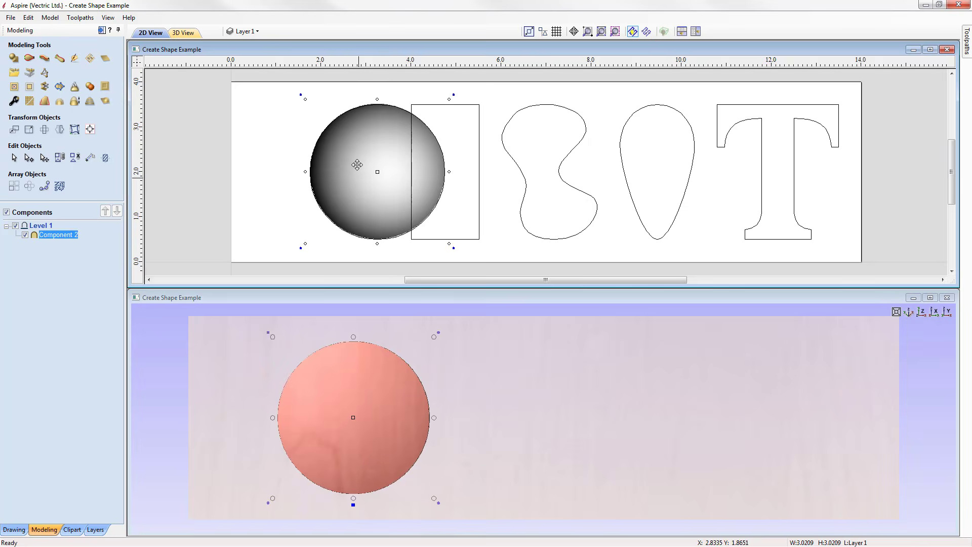
{"action": "left_click_drag", "start_coordinate": [381, 164], "coordinate": [298, 181]}
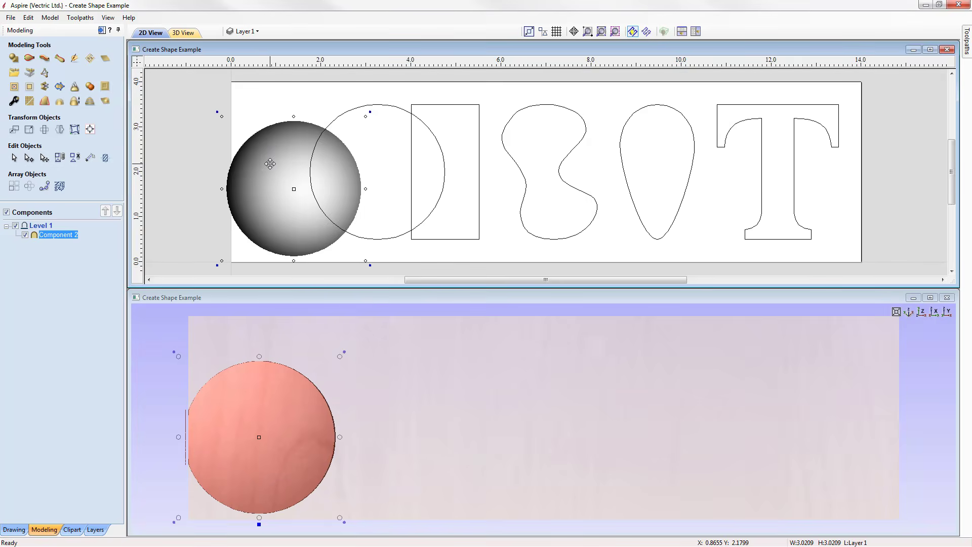
{"action": "left_click_drag", "start_coordinate": [270, 163], "coordinate": [257, 161]}
{"action": "key", "text": "Delete"}
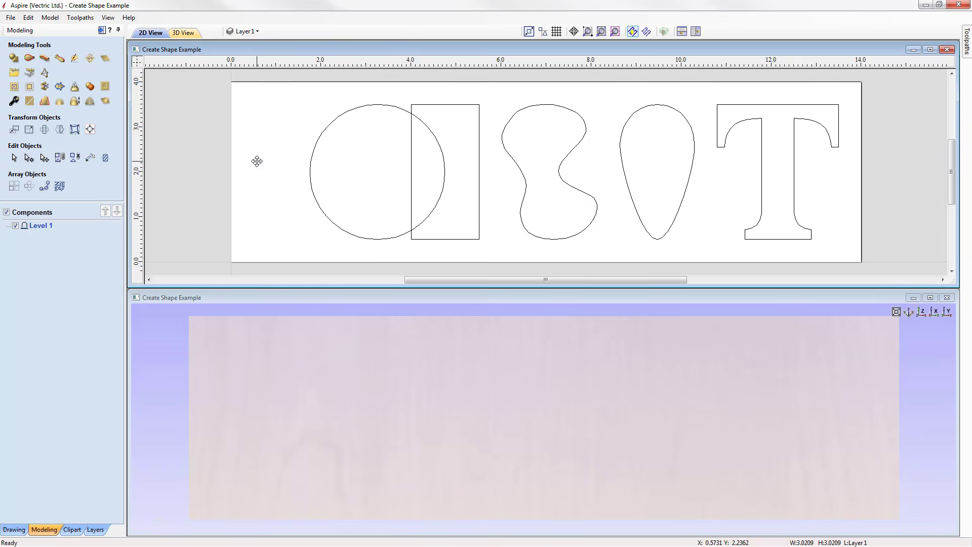
Reopen Create Shape with the circle selected, and review the stored settings of the circle, rectangle, curvy shape, teardrop and letter T vectors in turn.
{"action": "left_click", "coordinate": [380, 105]}
{"action": "left_click", "coordinate": [13, 59]}
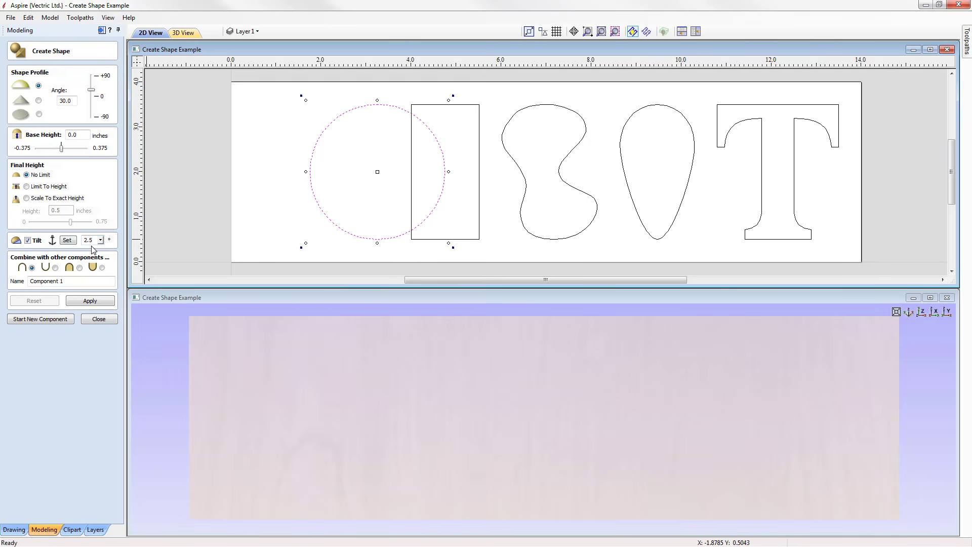
{"action": "left_click", "coordinate": [479, 125]}
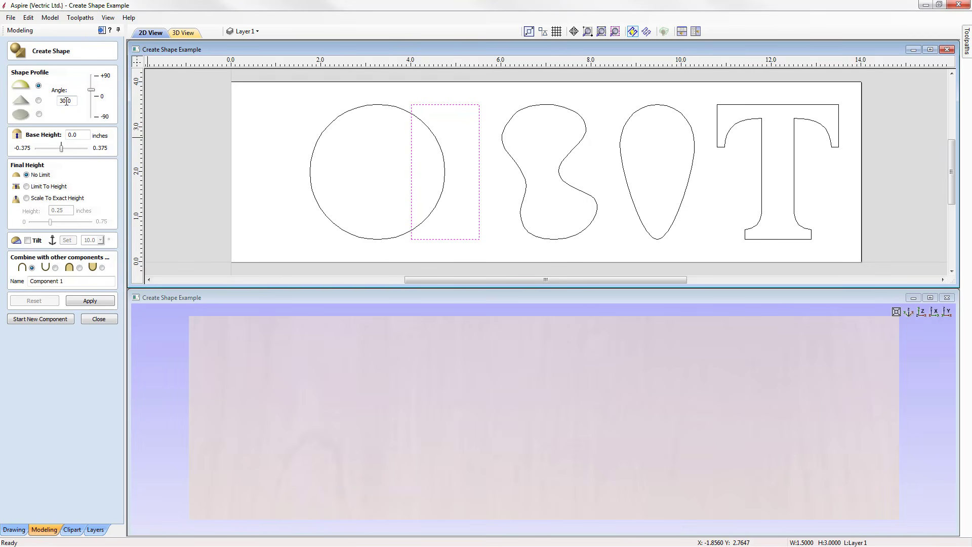
{"action": "left_click", "coordinate": [578, 116]}
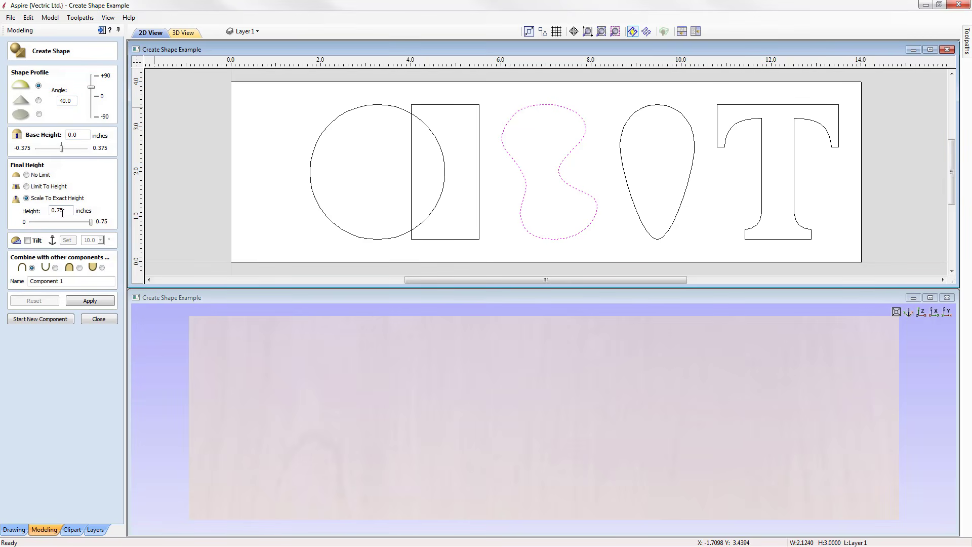
{"action": "left_click", "coordinate": [676, 114]}
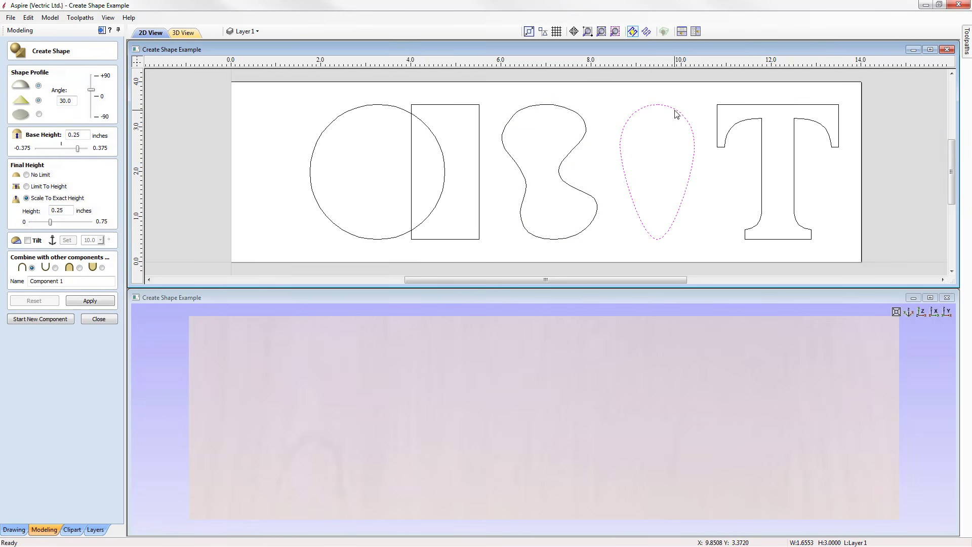
{"action": "left_click", "coordinate": [719, 105]}
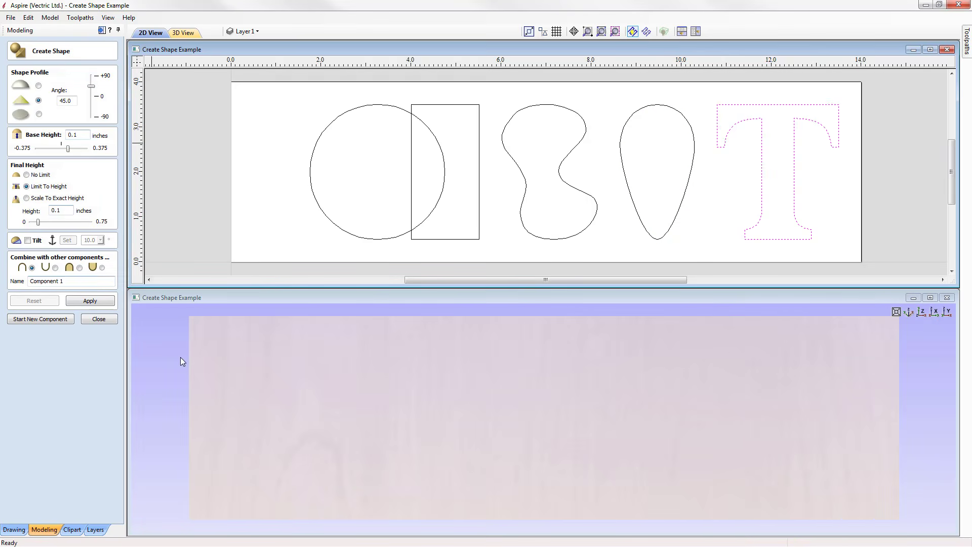